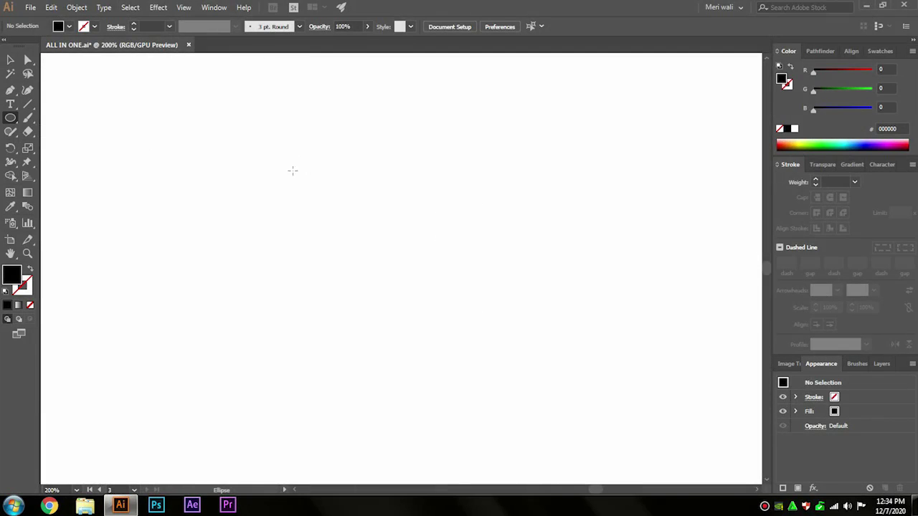
Draw a 200 px outline circle and position it around the smaller circle
click(293, 170)
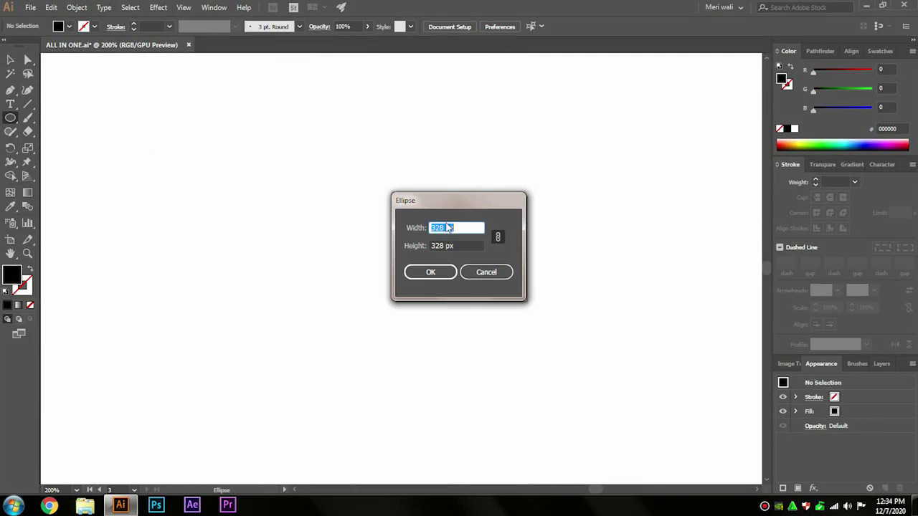
click(421, 273)
click(30, 269)
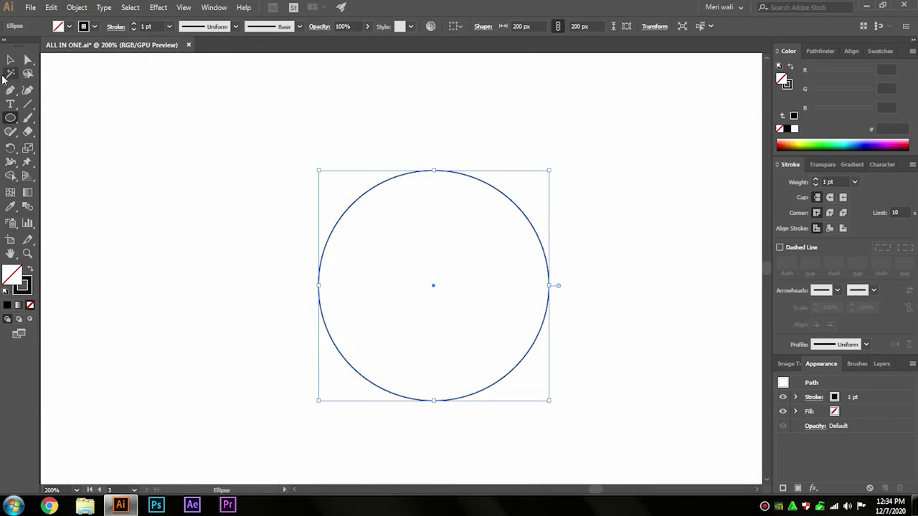
drag(452, 175, 410, 146)
click(367, 253)
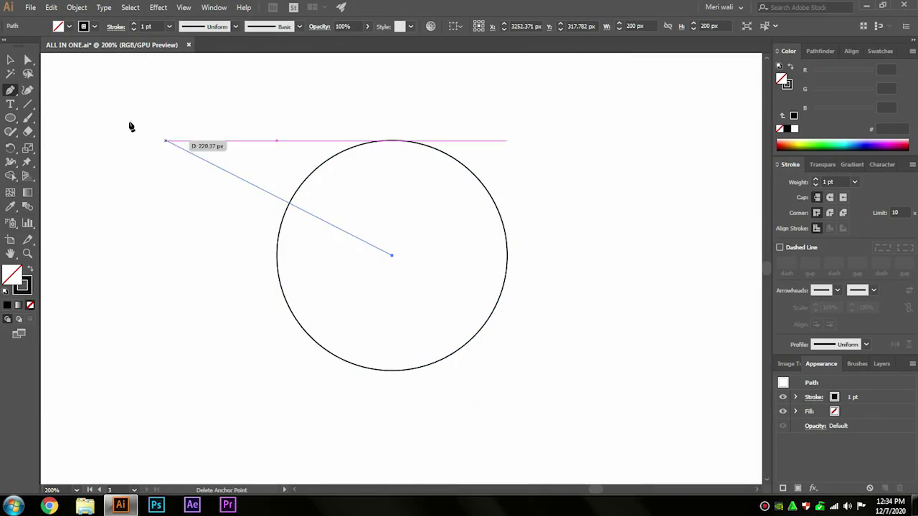
Select both circles and make a blend between them
drag(534, 127, 259, 379)
click(76, 7)
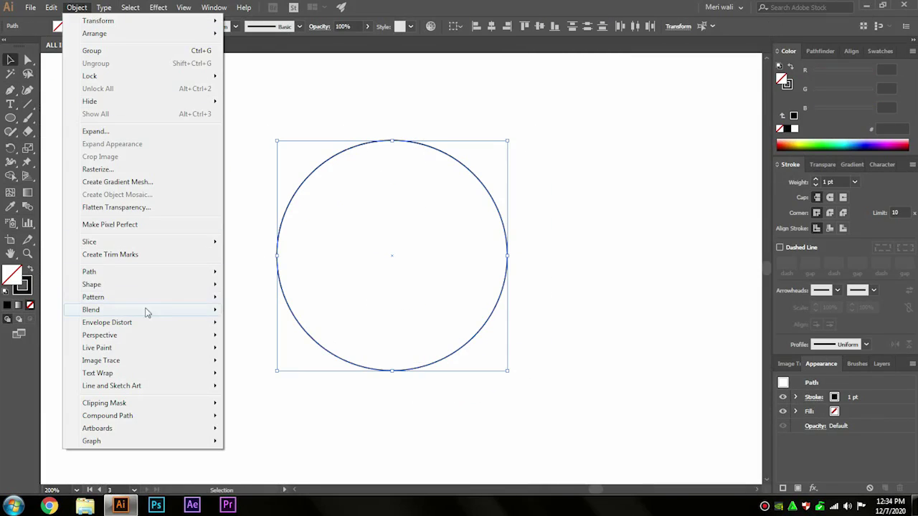
click(244, 309)
click(77, 7)
click(250, 335)
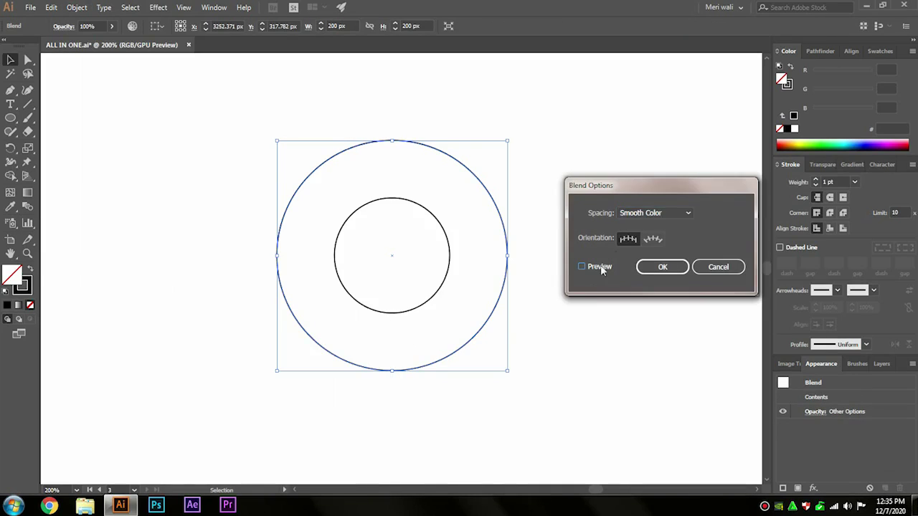
Set the blend spacing to a Specified Distance of 19 px with preview on
click(581, 266)
click(654, 213)
click(660, 240)
text(19)
key(Tab)
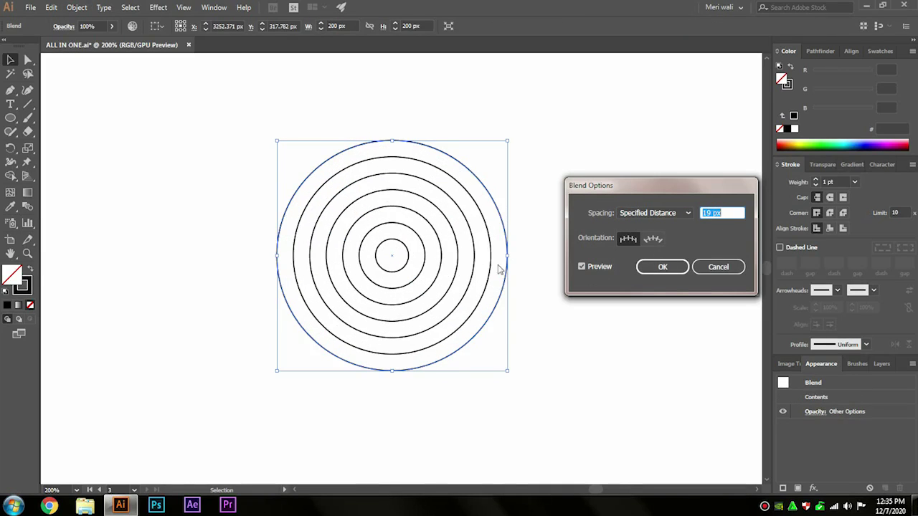
key(Up)
key(Up)
key(Return)
Expand the blend into separate concentric circles
click(77, 7)
click(93, 131)
key(Return)
Draw a vertical line through the rings' centre, rotate it diagonally, and add a parallel copy
click(29, 105)
drag(391, 102, 392, 409)
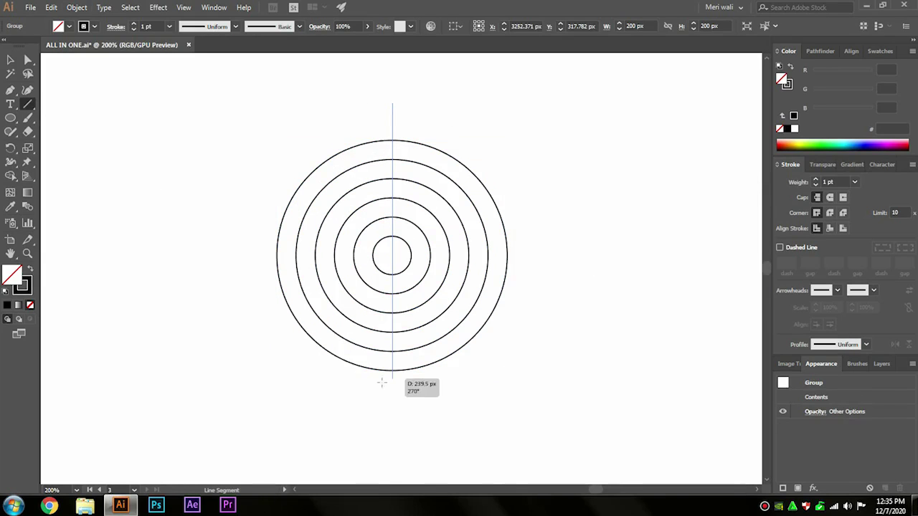
click(9, 61)
mouse_move(399, 255)
mouse_down()
mouse_move(410, 269)
mouse_move(404, 254)
mouse_move(418, 252)
mouse_up()
Reflect a copy of the diagonal line pair to form an X
right_click(415, 249)
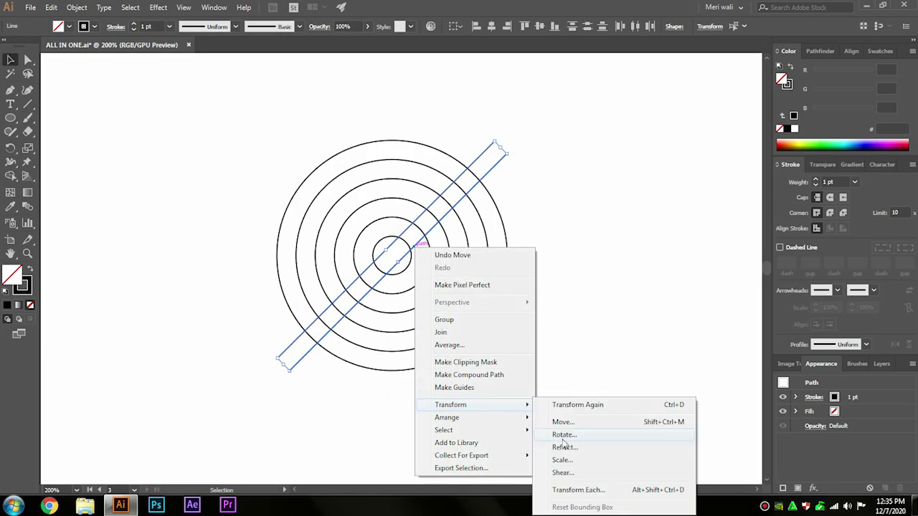
click(567, 442)
mouse_move(401, 123)
mouse_down()
mouse_move(610, 148)
mouse_move(192, 374)
mouse_up()
click(606, 324)
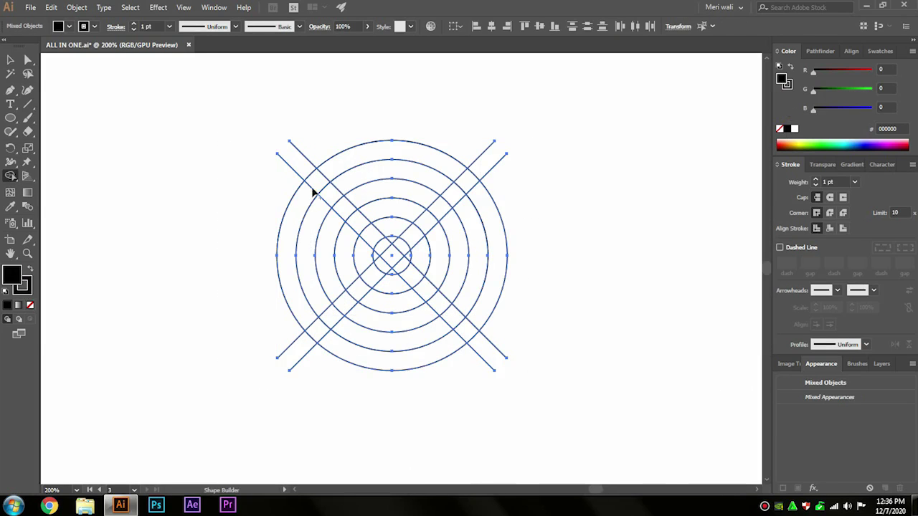
Merge the outer, middle and inner ring segments into three black C shapes
drag(312, 192, 467, 347)
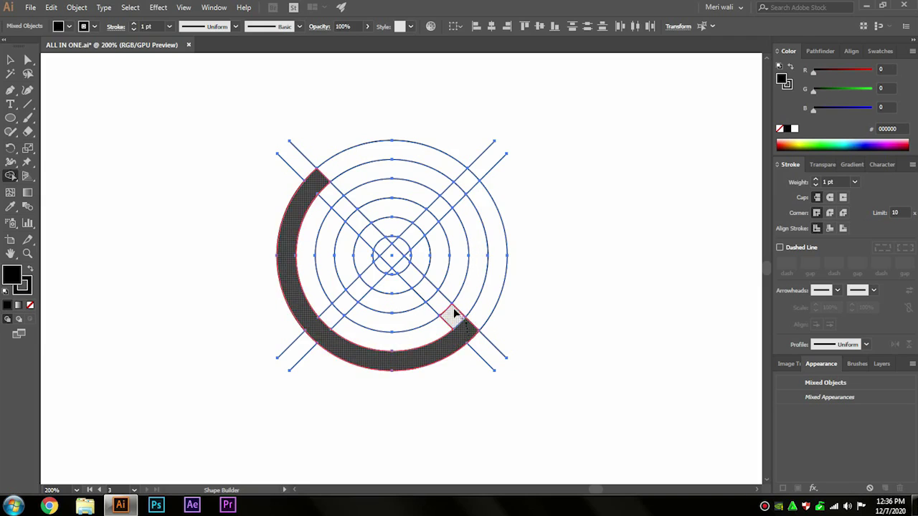
mouse_move(366, 317)
mouse_down()
mouse_move(334, 238)
mouse_move(440, 214)
mouse_up()
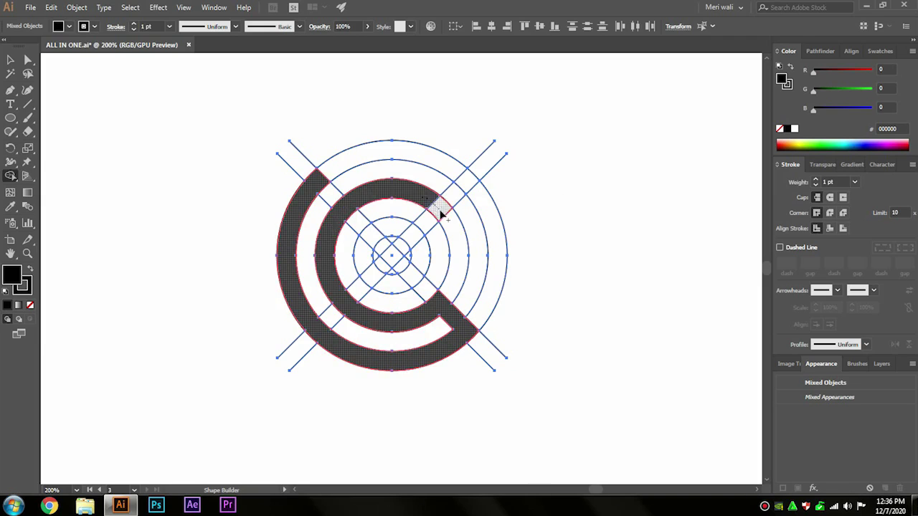
drag(380, 287, 408, 278)
Move the C logo aside, delete the leftover rings and lines, and scroll to the next artboard
key(v)
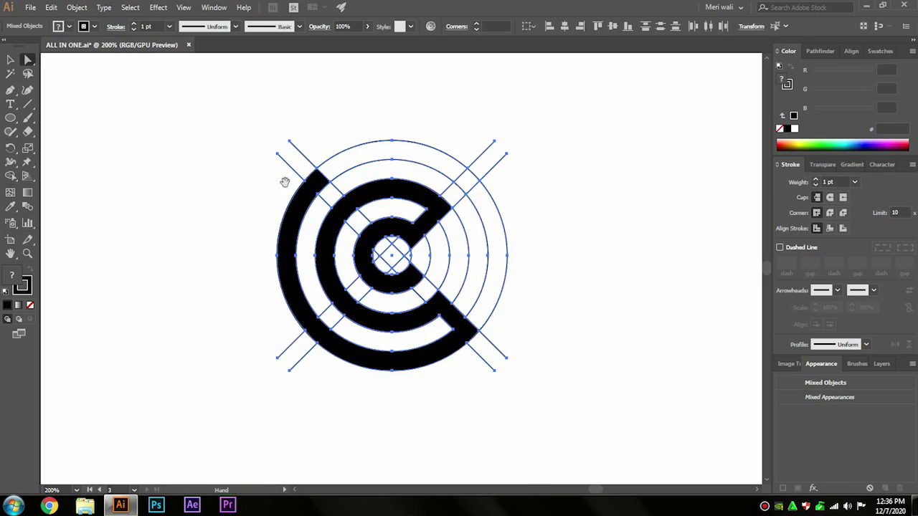
click(231, 168)
drag(378, 196, 649, 196)
drag(492, 82, 191, 361)
key(Delete)
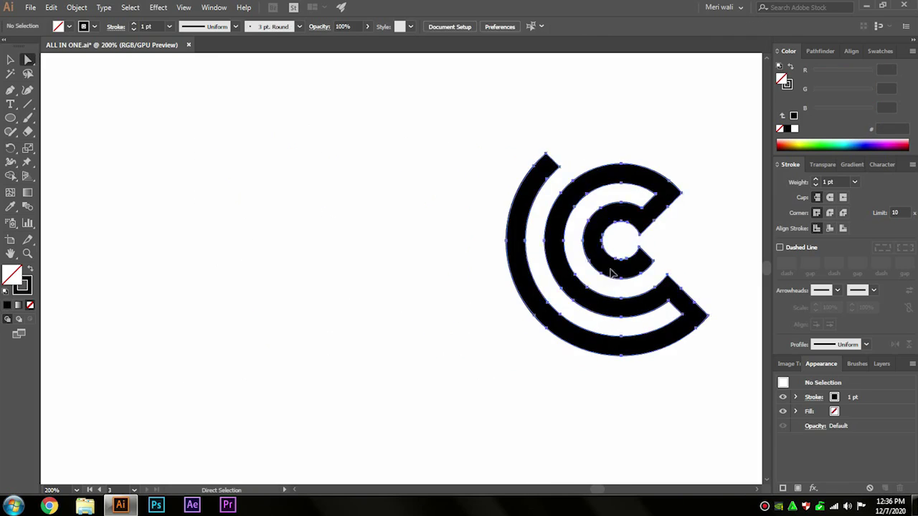
scroll(475, 270, right, 5)
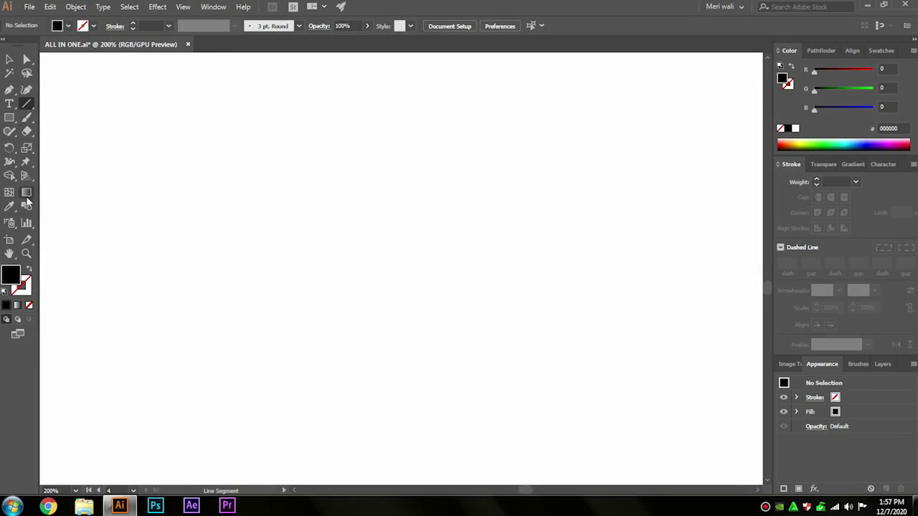
Draw an outlined vertical line and copy the vertical lines across to the right
click(28, 269)
drag(163, 300, 164, 413)
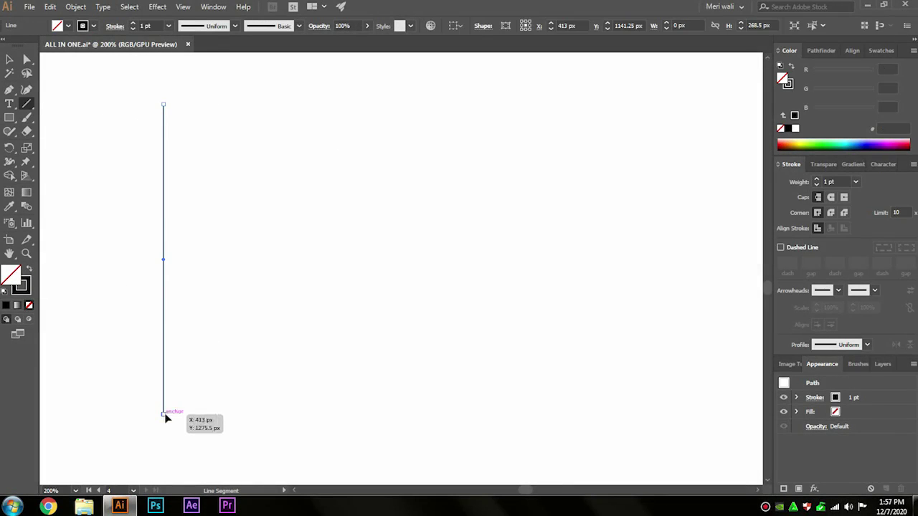
click(10, 60)
key(ctrl+a)
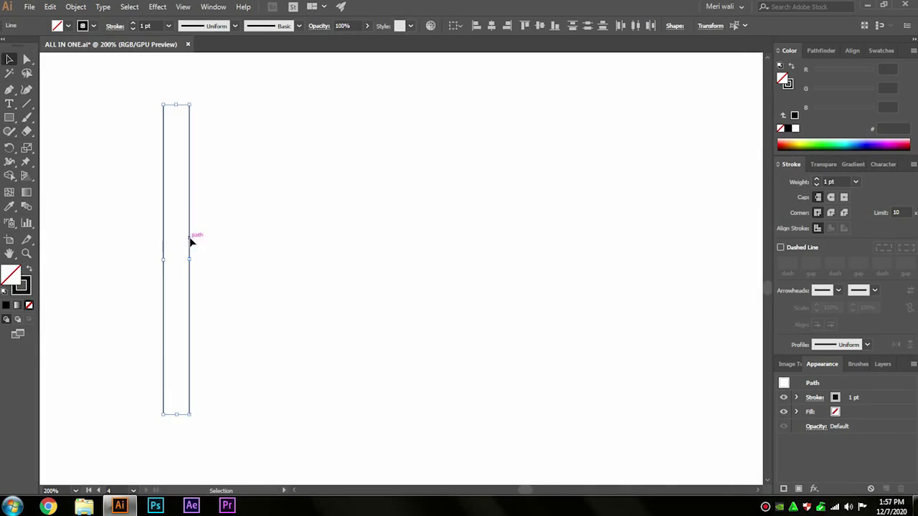
mouse_move(230, 241)
mouse_down()
mouse_move(338, 236)
mouse_move(514, 147)
mouse_move(468, 148)
mouse_up()
Rotate a copy of the lines by 18° and move the slanted lines across the verticals
right_click(499, 180)
click(648, 374)
text(18)
scroll(684, 257, down, 5)
scroll(684, 257, down, 3)
click(709, 324)
drag(502, 276, 295, 217)
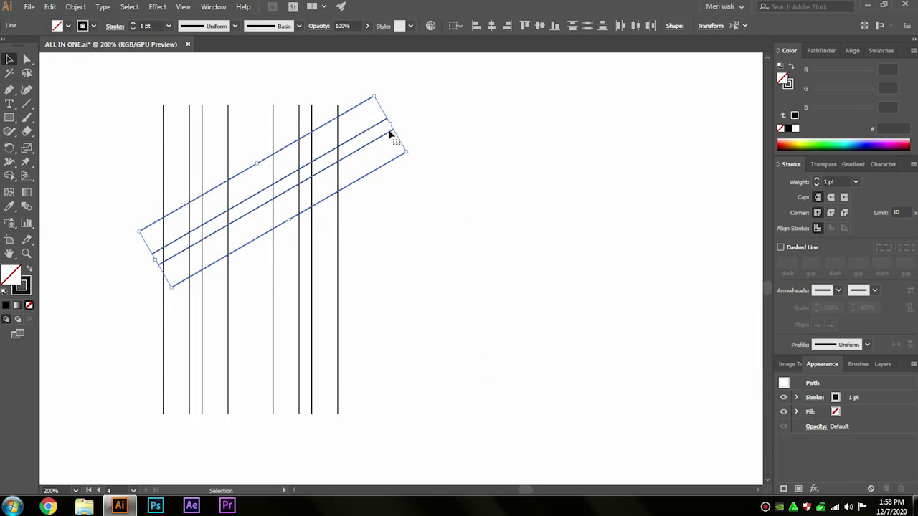
Add another slanted line copy, lengthen the vertical lines downward, and select the whole grid
drag(316, 208, 299, 210)
click(361, 211)
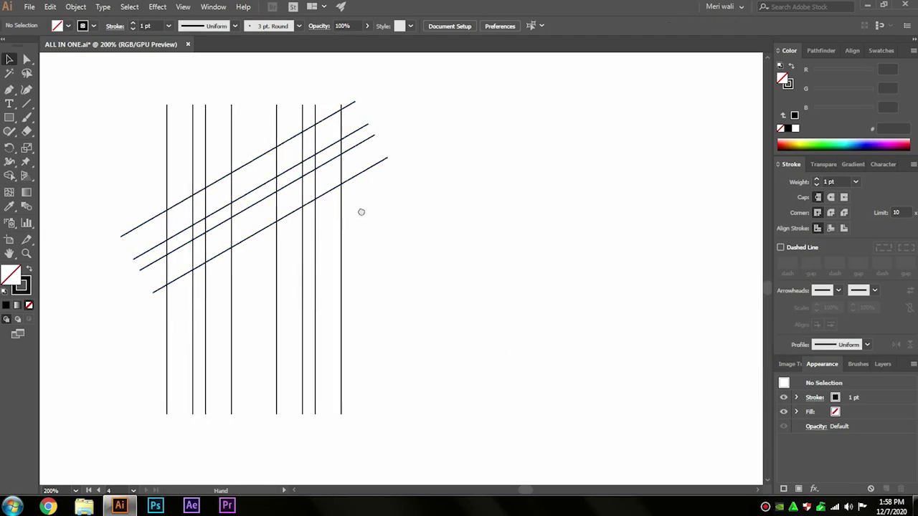
scroll(344, 228, left, 3)
drag(344, 266, 345, 267)
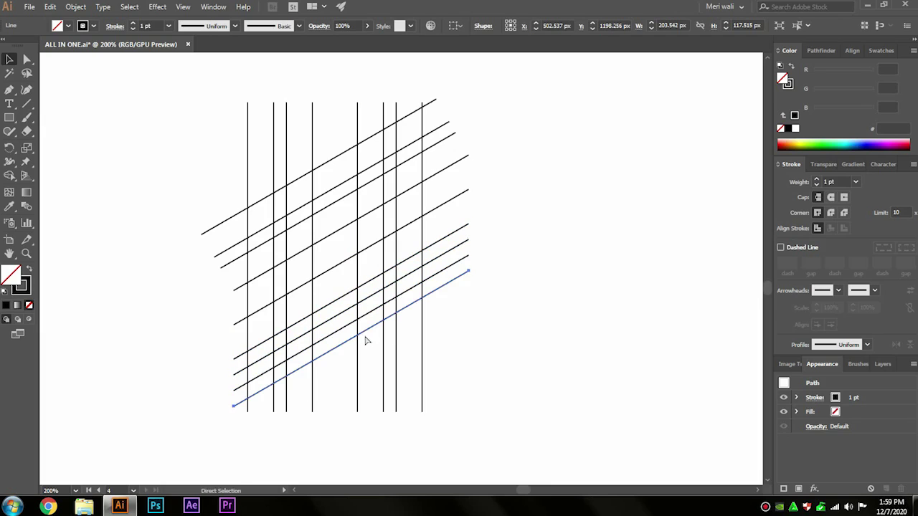
click(421, 391)
drag(334, 412, 334, 431)
click(338, 387)
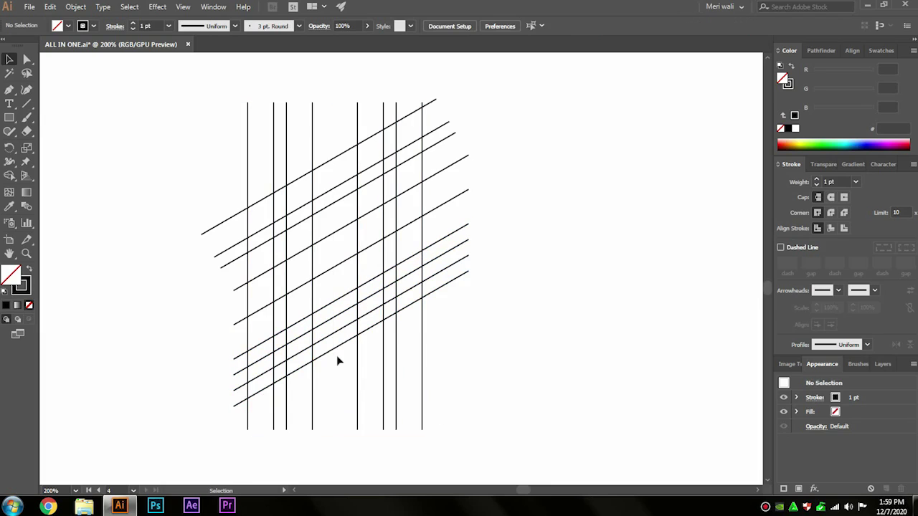
drag(334, 380, 334, 380)
drag(516, 93, 98, 323)
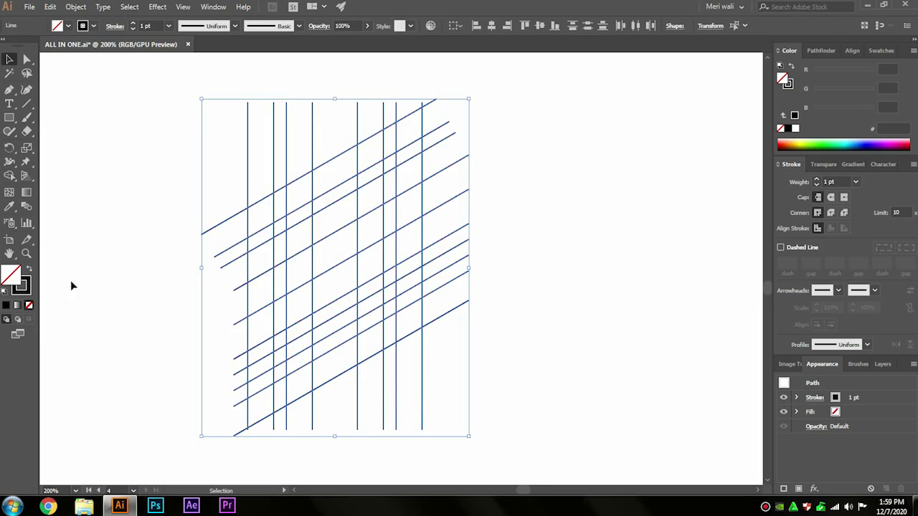
click(14, 180)
Merge grid cells into a black L-bracket and G shape, move them right, and round corners to 15 px
mouse_move(378, 143)
mouse_down()
mouse_move(263, 350)
mouse_move(261, 372)
mouse_up()
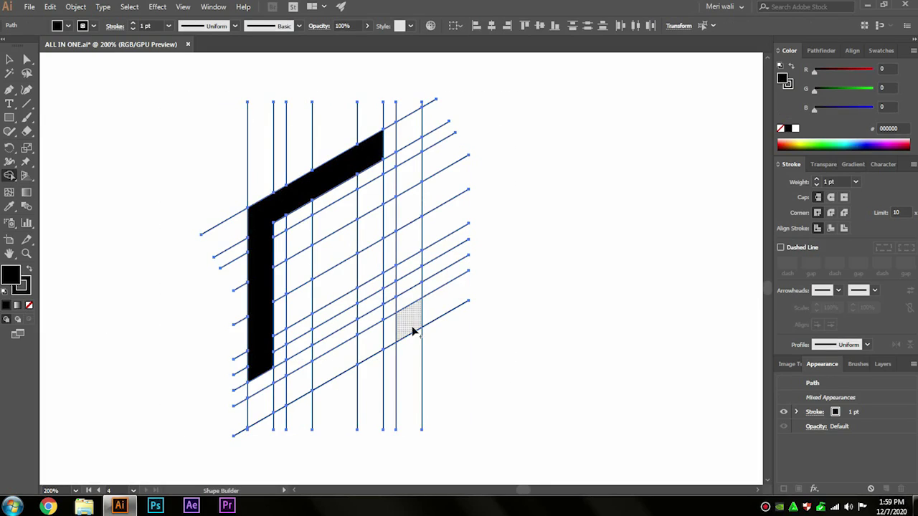
mouse_move(398, 335)
mouse_down()
mouse_move(304, 250)
mouse_move(406, 182)
mouse_up()
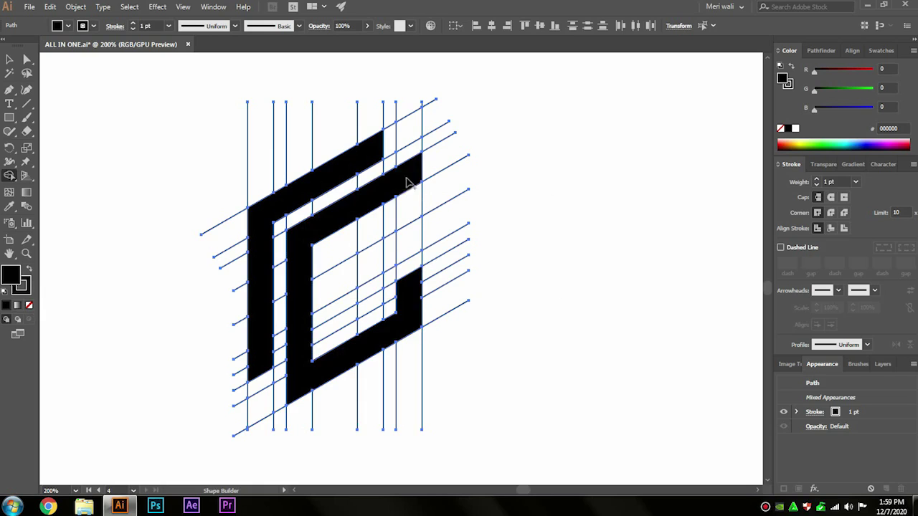
click(26, 60)
click(406, 294)
drag(406, 295, 580, 295)
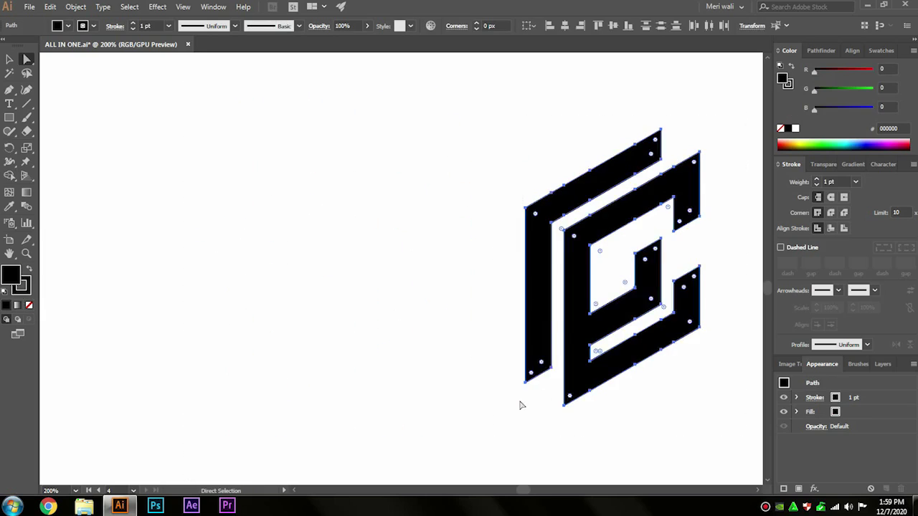
drag(345, 264, 347, 263)
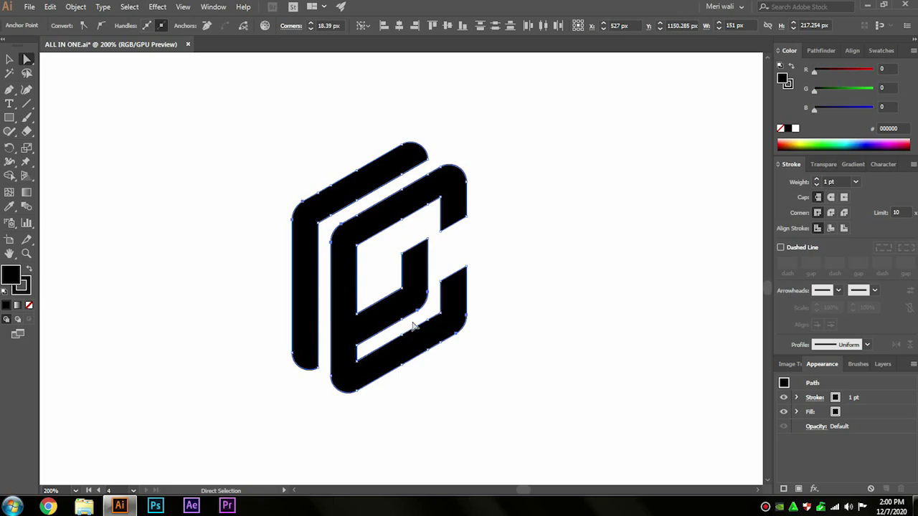
Round the logo's remaining inner corner and deselect the finished mark
click(414, 326)
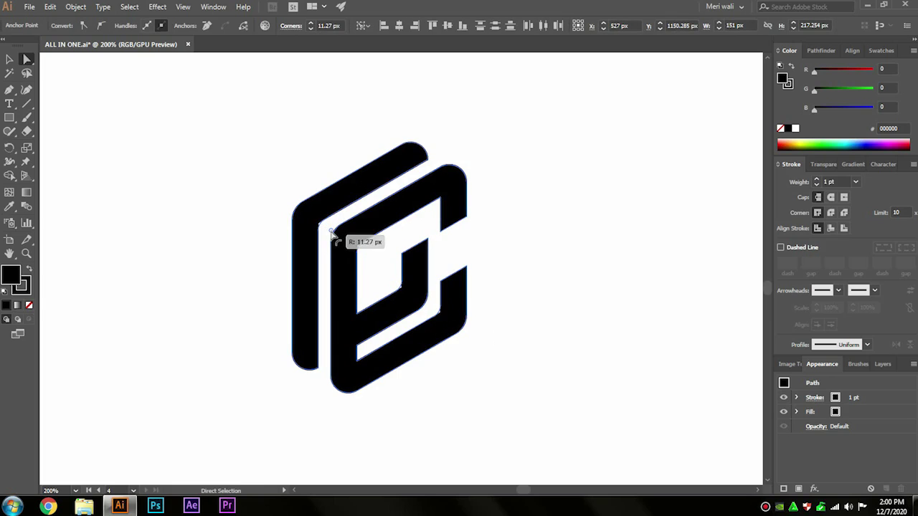
click(501, 237)
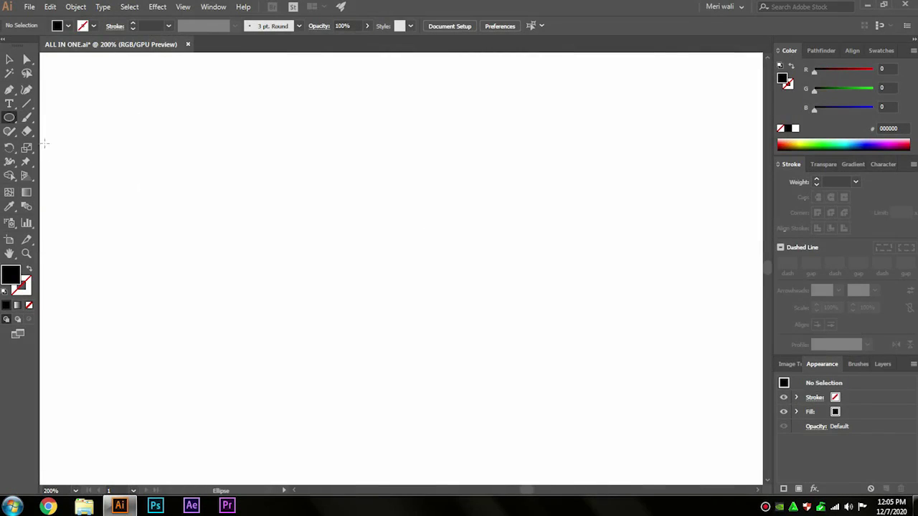
Draw a 150 px outline circle with a centre point and select both
click(280, 230)
text(0)
click(430, 272)
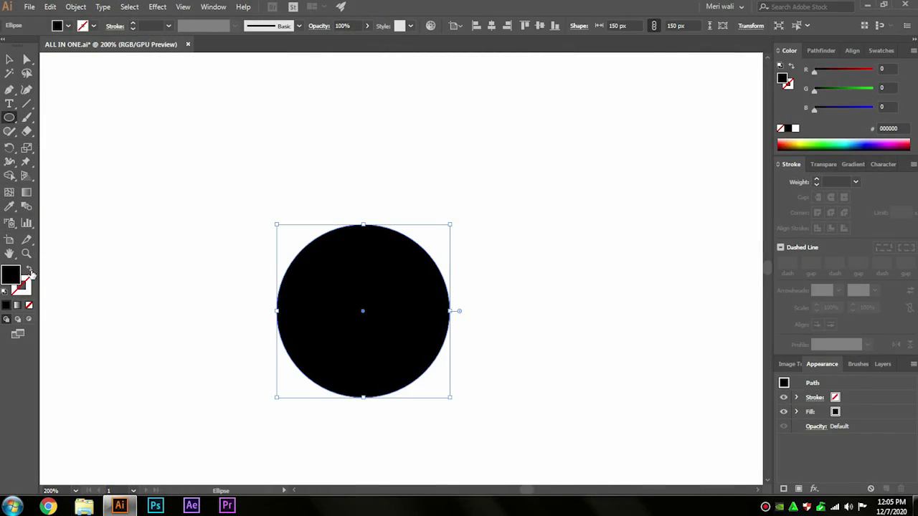
key(shift+x)
key(p)
key(v)
key(ctrl+a)
Blend the circle into its centre point with a Specified Distance of 20 px
click(76, 7)
click(246, 309)
click(76, 6)
click(263, 340)
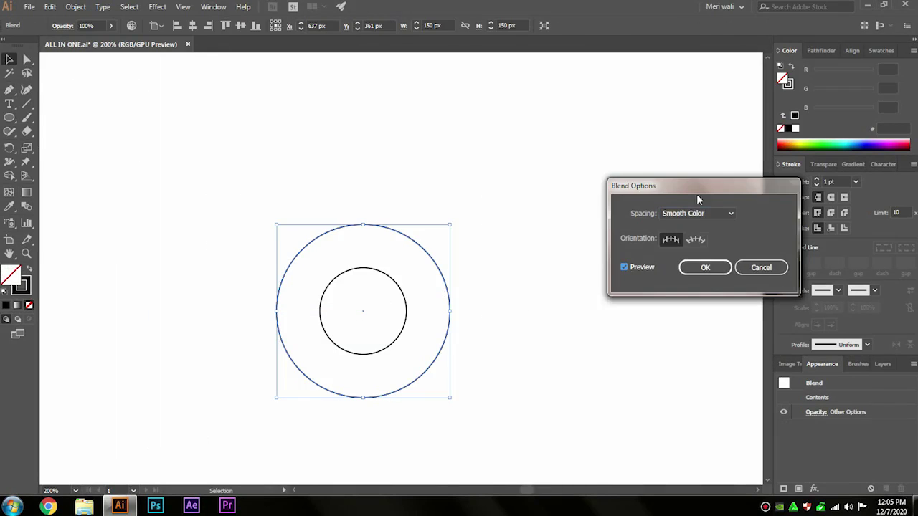
click(654, 212)
click(649, 242)
text(20)
click(648, 266)
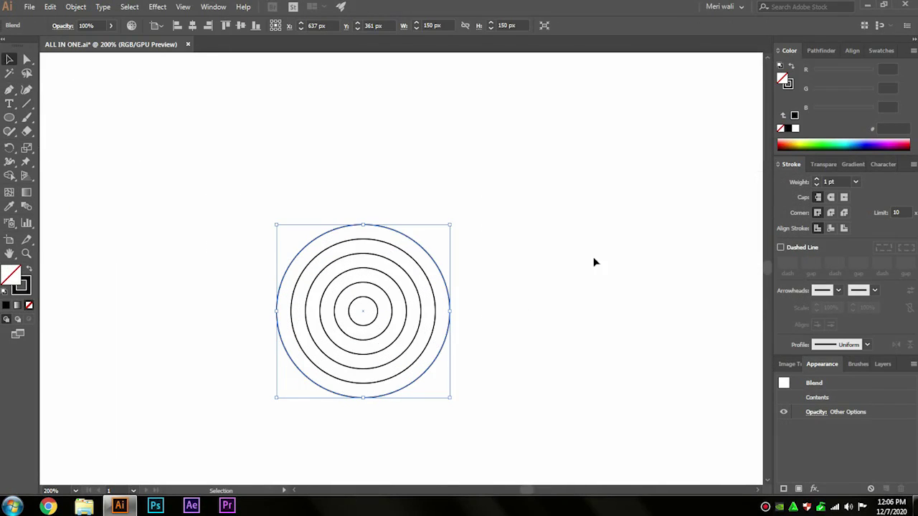
Expand the blend into separate rings and drag an overlapping copy upward
click(75, 6)
click(93, 145)
key(Return)
drag(404, 272, 438, 168)
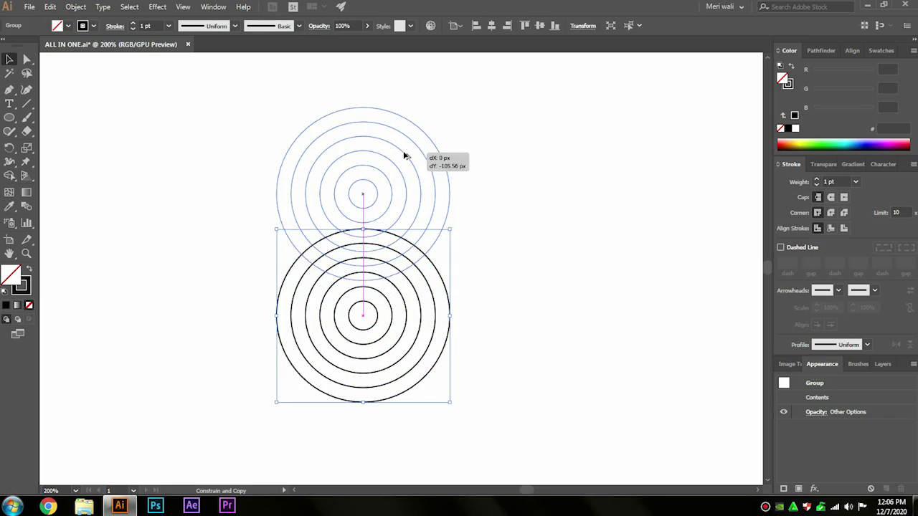
Draw a vertical line beside the rings and copy vertical lines across the left side
click(149, 150)
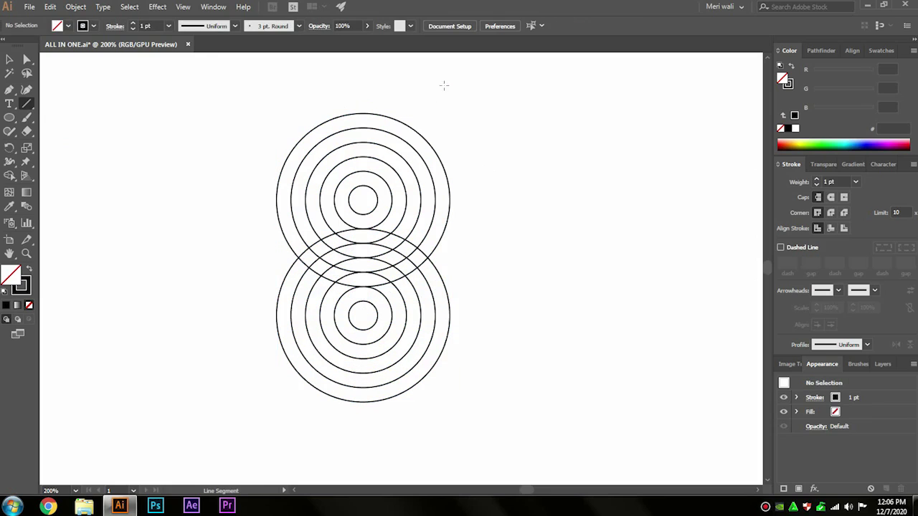
drag(434, 387, 449, 424)
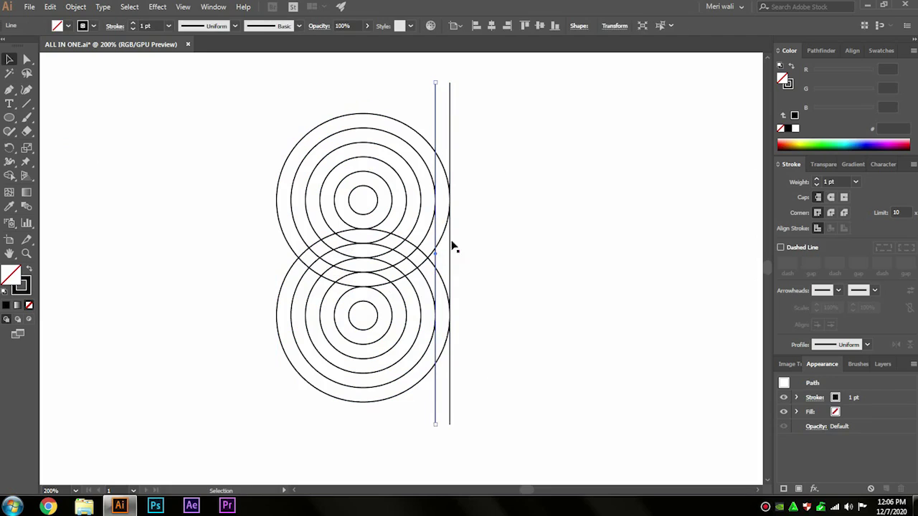
drag(454, 123, 352, 127)
key(ctrl+a)
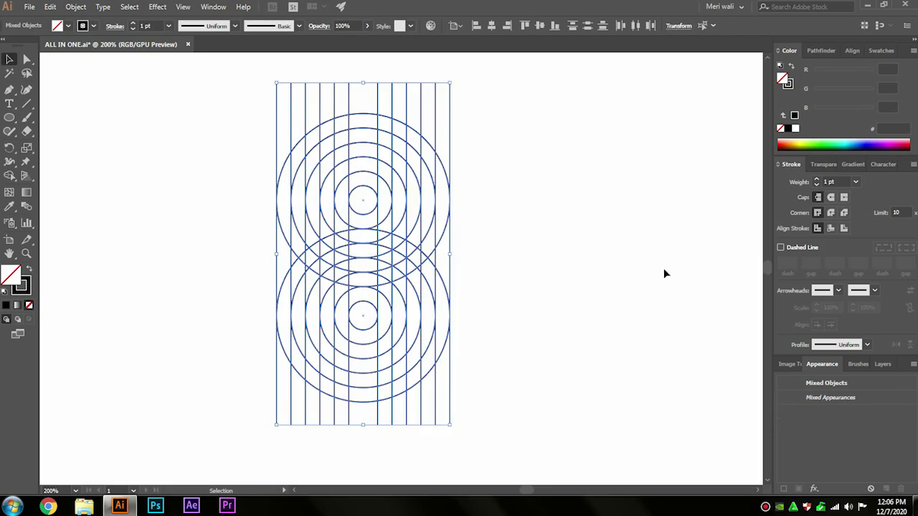
click(755, 208)
Add horizontal lines across the middle, select everything, and set the fill to black
scroll(378, 251, up, 1)
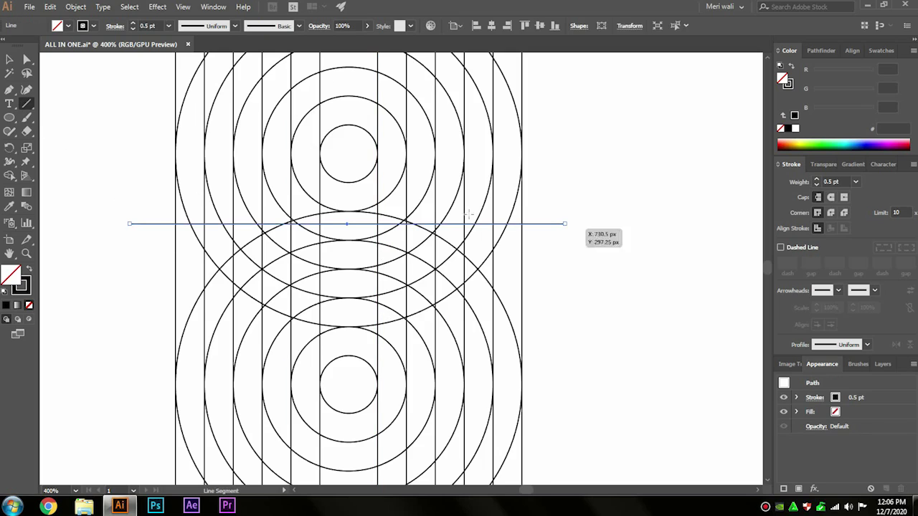
drag(361, 224, 362, 221)
drag(361, 257, 361, 257)
scroll(127, 405, down, 1)
key(ctrl+a)
click(10, 175)
click(786, 129)
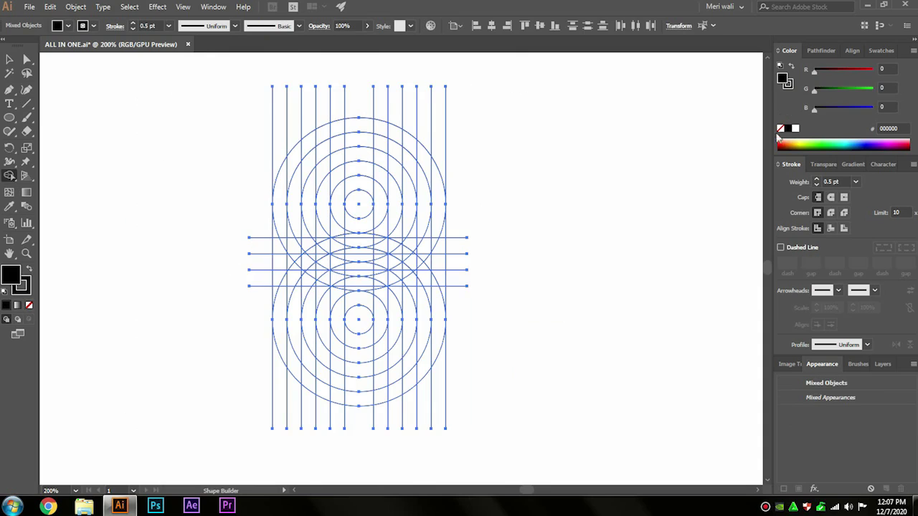
Merge the top ring's outer arch, inner arcs and crossbar strip into a black G
mouse_move(439, 248)
mouse_down()
mouse_move(279, 214)
mouse_move(280, 362)
mouse_move(442, 324)
mouse_up()
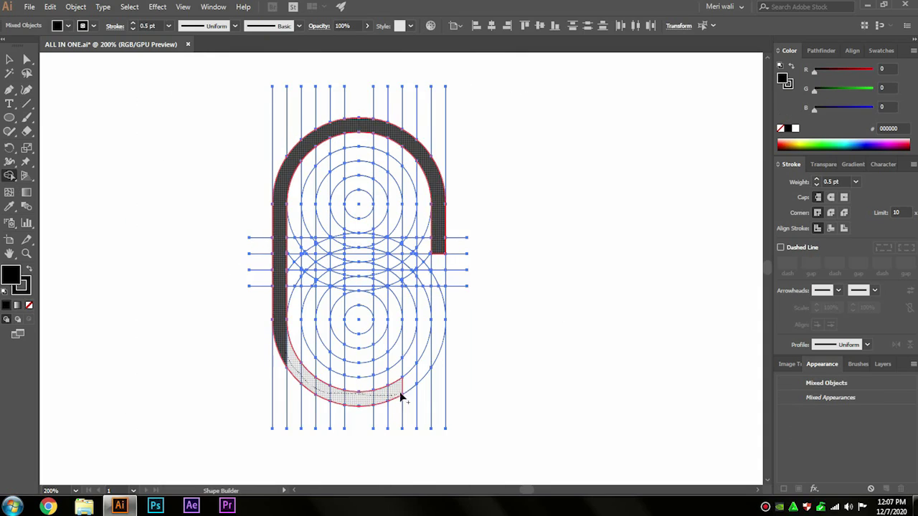
drag(430, 278, 410, 315)
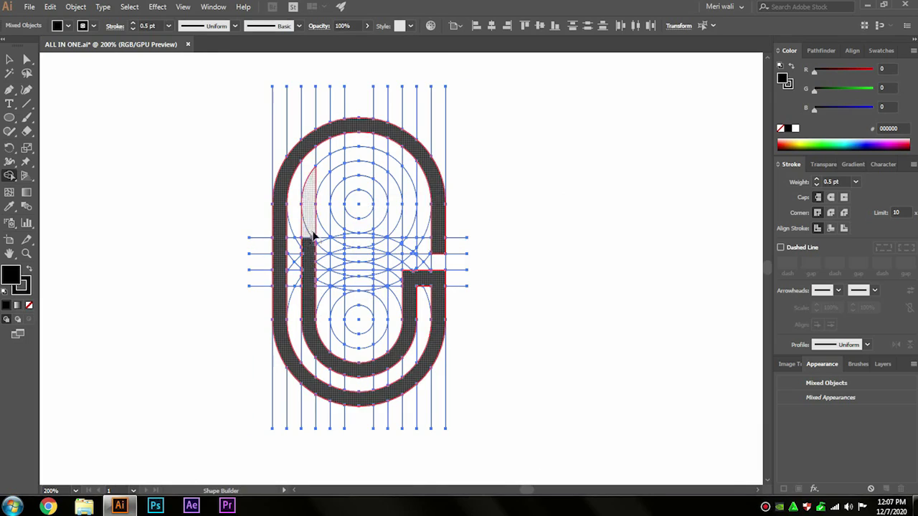
drag(407, 189, 403, 242)
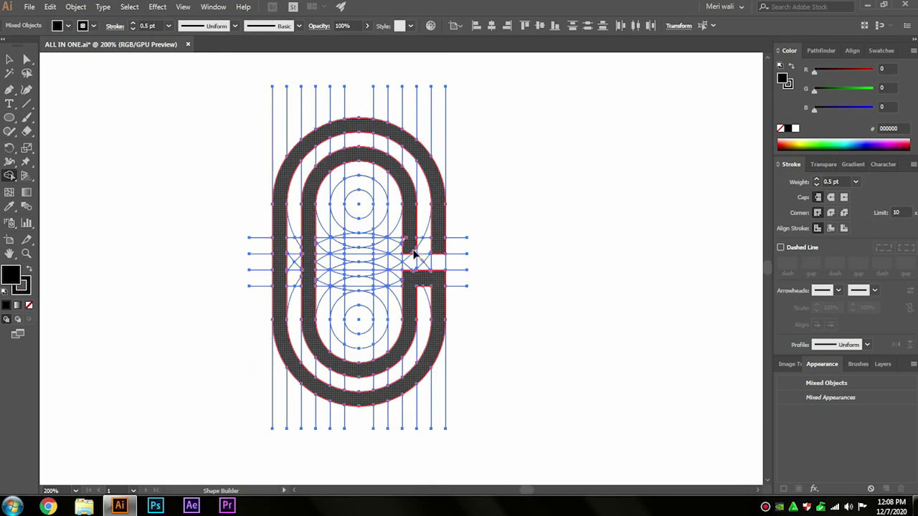
drag(379, 247, 380, 198)
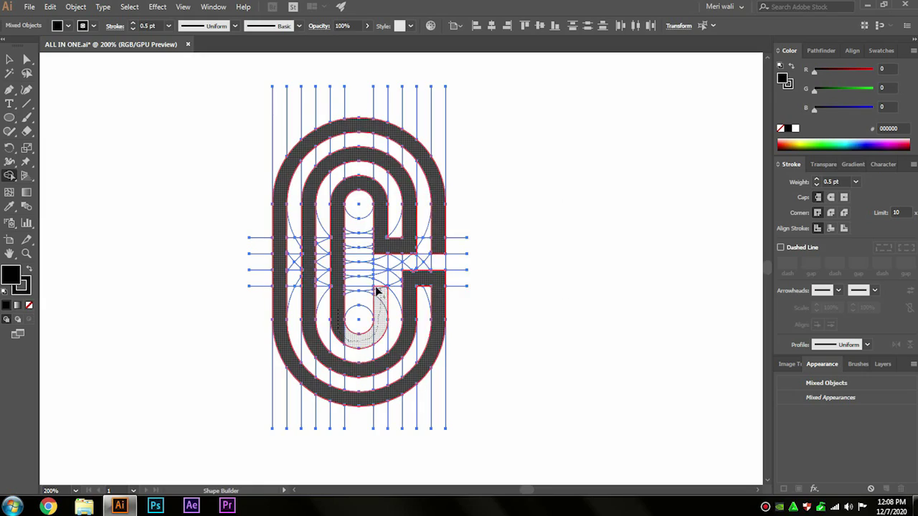
drag(378, 292, 380, 289)
Scroll and pan around the finished G, then reset the zoom to 200%
scroll(413, 287, up, 4)
scroll(326, 274, down, 5)
scroll(289, 203, up, 1)
scroll(338, 246, up, 3)
scroll(354, 195, up, 1)
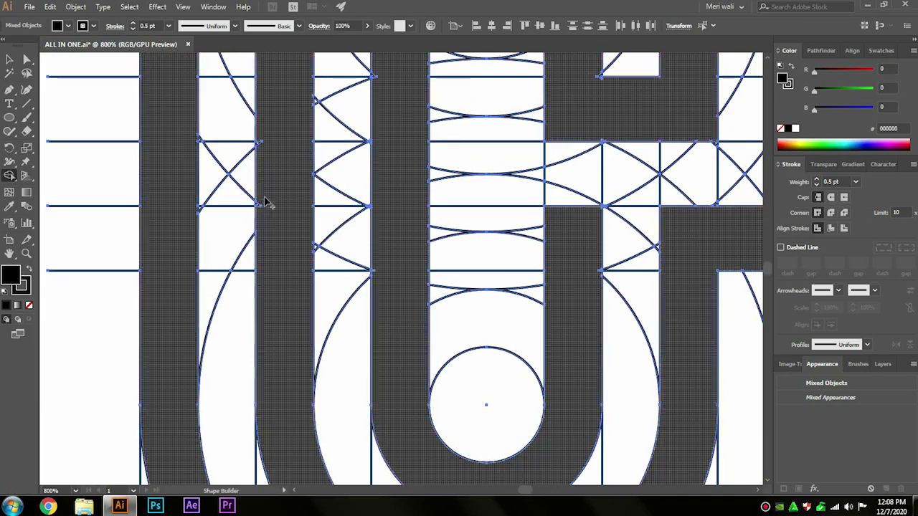
scroll(332, 189, down, 5)
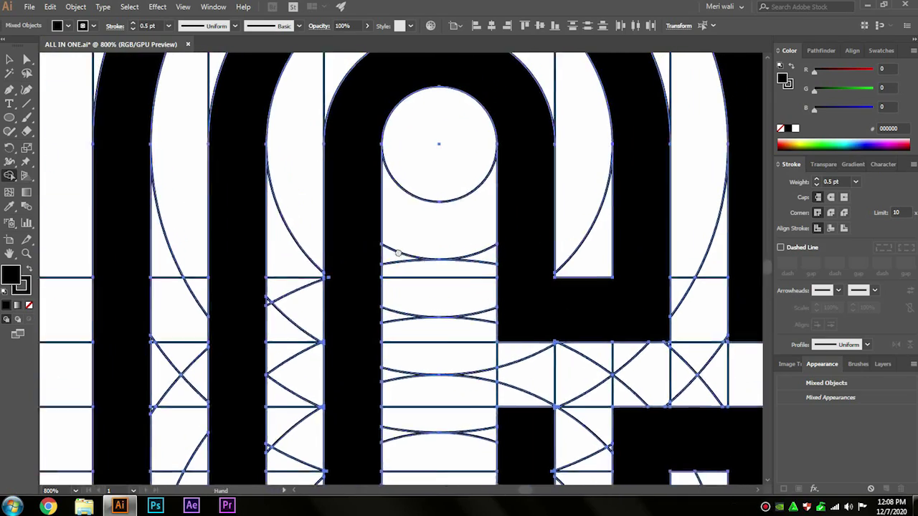
mouse_move(442, 71)
mouse_down()
mouse_move(362, 277)
mouse_move(660, 269)
mouse_up()
click(75, 490)
click(99, 298)
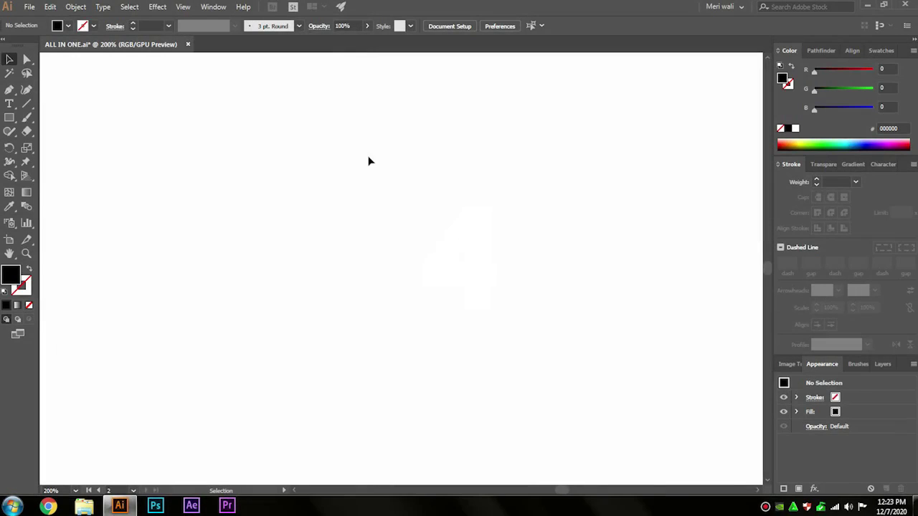
Draw a 200 px circle and swap it to an outline stroke
drag(14, 121, 49, 142)
click(368, 147)
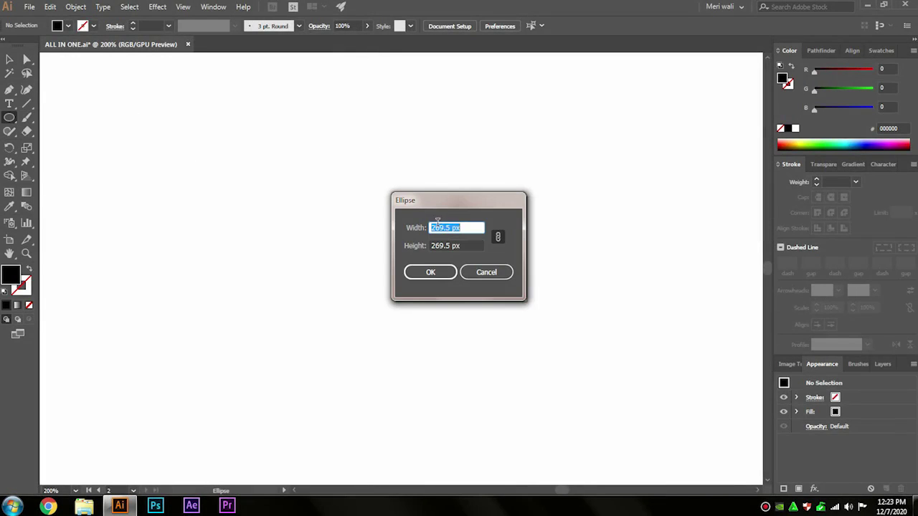
text(00)
key(Return)
click(29, 269)
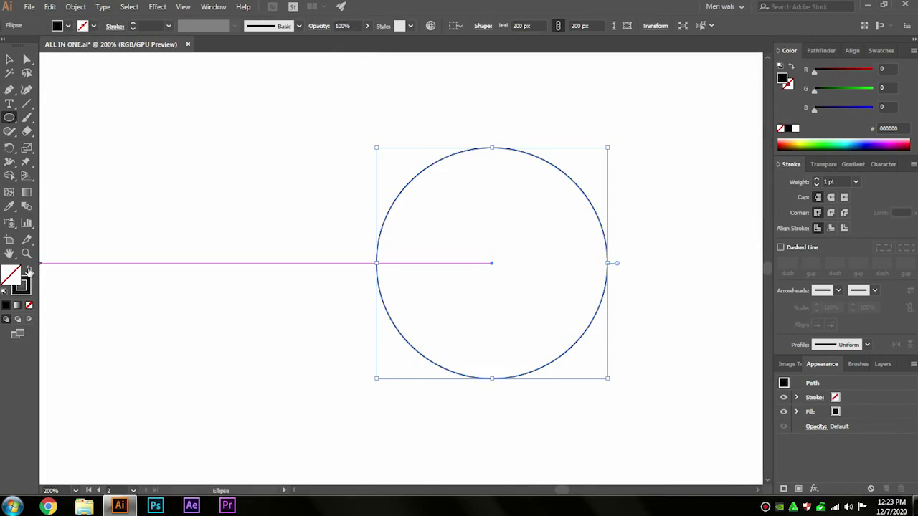
key(v)
Offset the circle inward twice with Offset Path to create the first inner concentric circles
click(75, 7)
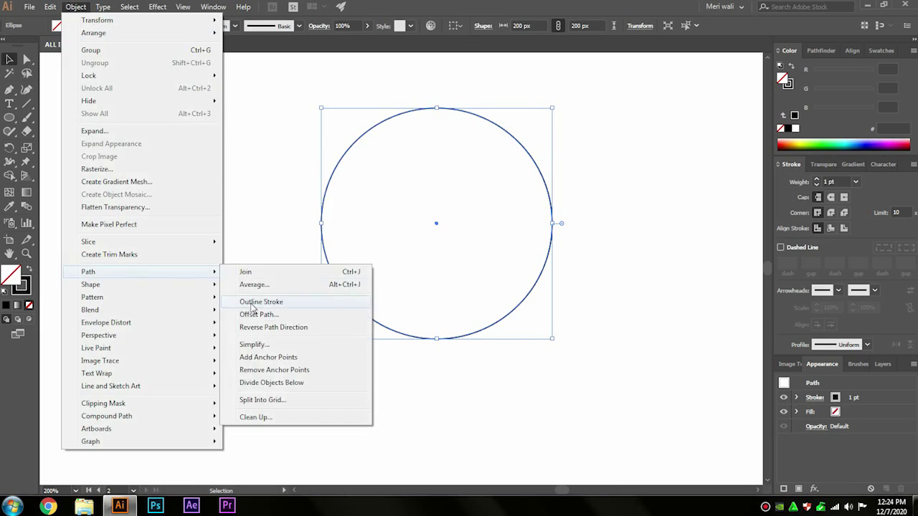
click(263, 301)
click(624, 289)
key(Down)
key(Down)
key(Down)
Add two more inward offset circles at -22 px and -12 px
key(Down)
key(Down)
key(Down)
key(Return)
click(75, 6)
click(262, 301)
click(625, 289)
key(Up)
key(Up)
key(Up)
key(Up)
key(Up)
key(Up)
click(693, 289)
click(75, 6)
click(301, 313)
key(Down)
key(Down)
key(Down)
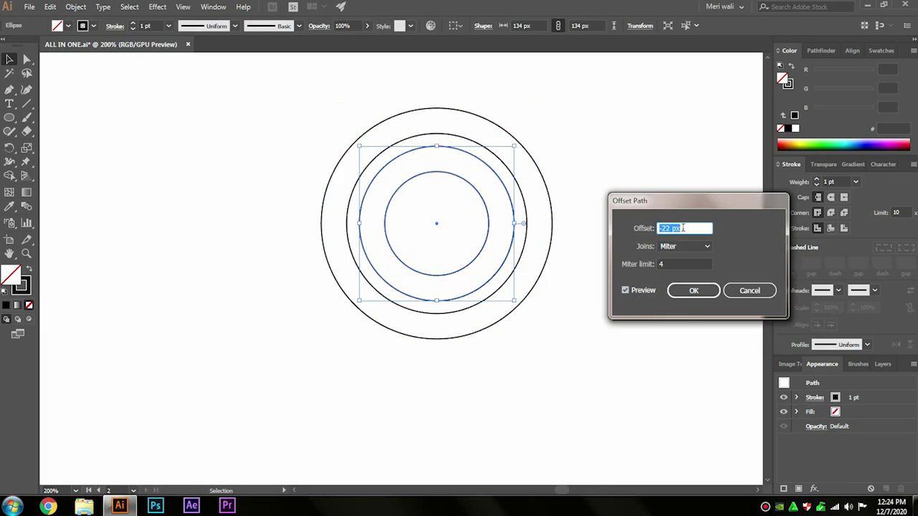
key(Return)
click(75, 6)
click(259, 315)
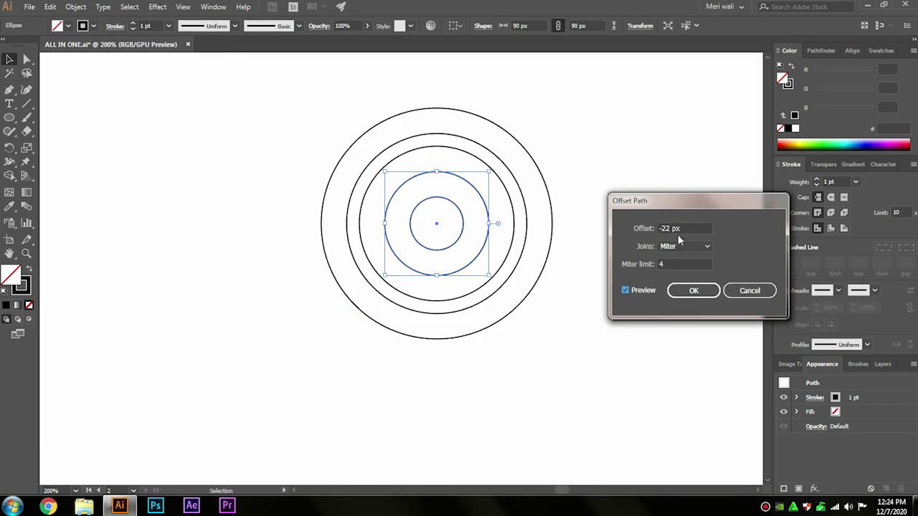
key(Return)
Add a final -11 px offset circle and move the concentric set slightly left
click(75, 6)
click(262, 316)
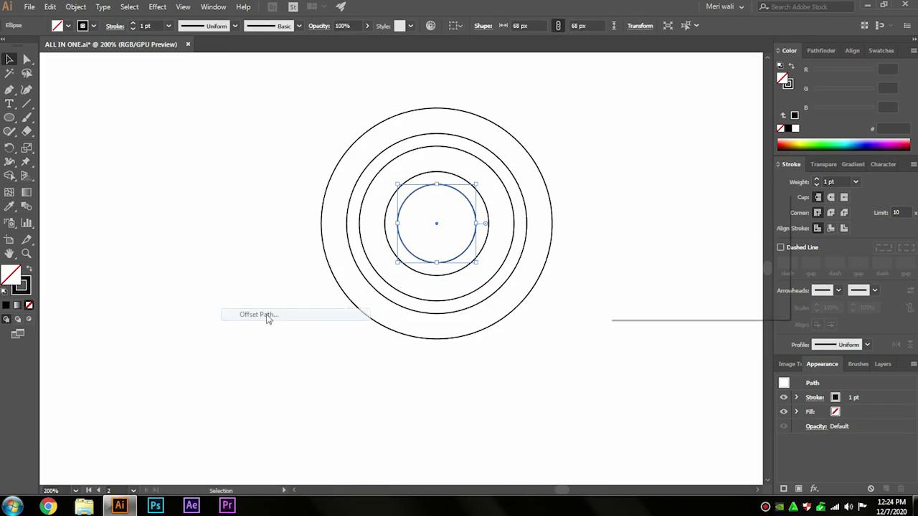
key(Up)
key(Return)
click(383, 297)
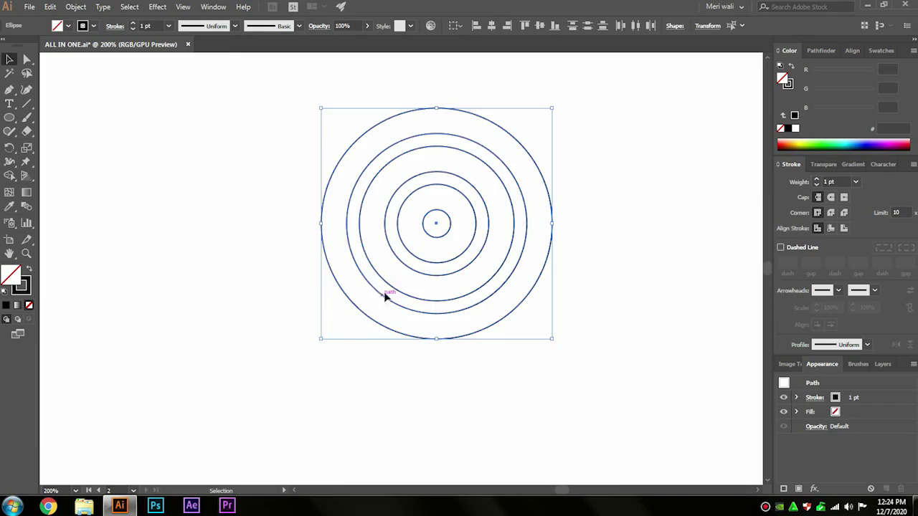
drag(383, 297, 317, 307)
click(266, 299)
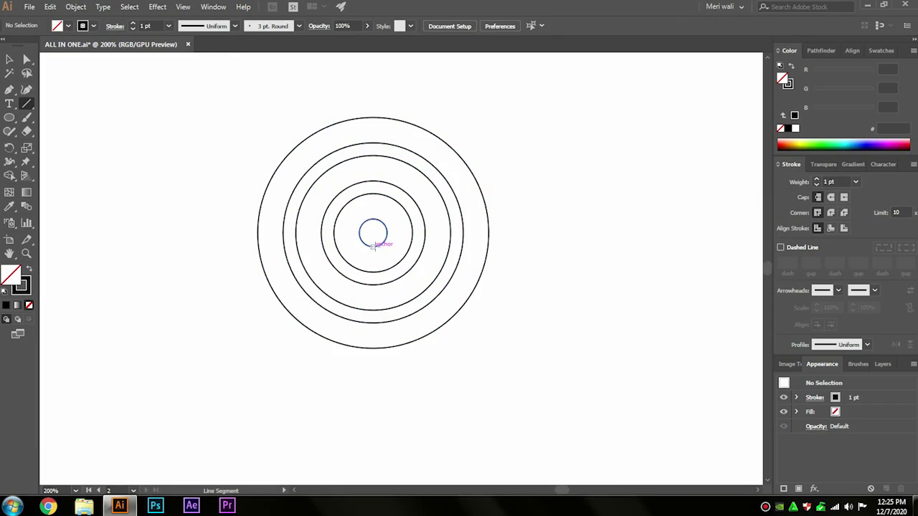
Draw a horizontal line across the rings and copy it down to the next ring
drag(523, 246, 523, 247)
key(v)
drag(392, 255, 393, 258)
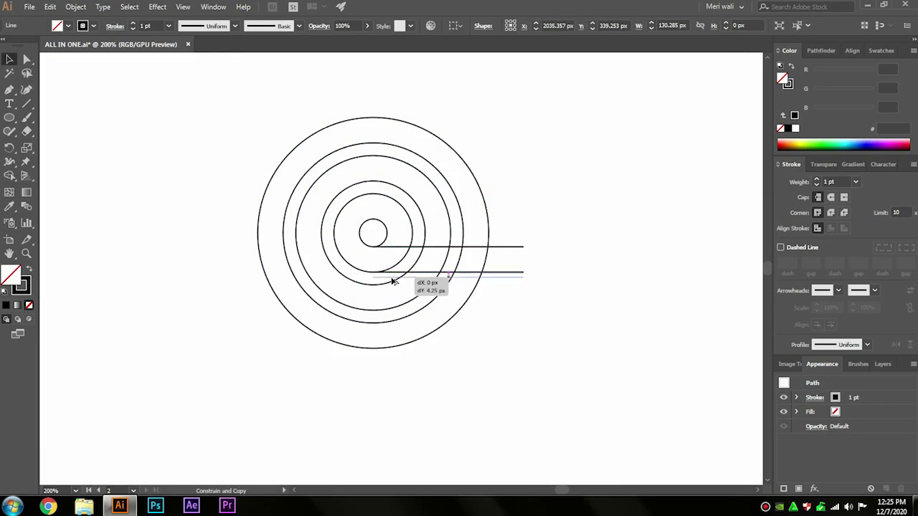
drag(500, 298, 500, 347)
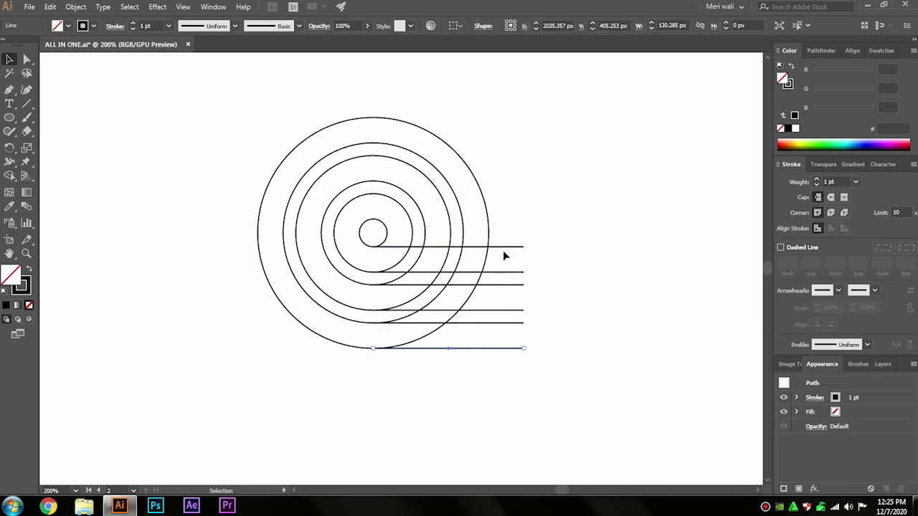
Select everything and Shape Builder-fill the outer ring, inner ring and bands black
key(ctrl+a)
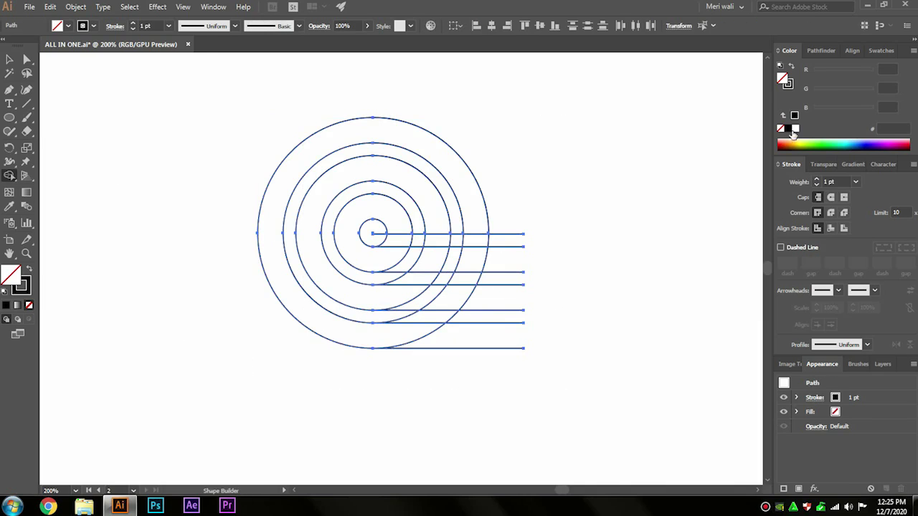
click(787, 129)
click(477, 210)
click(443, 287)
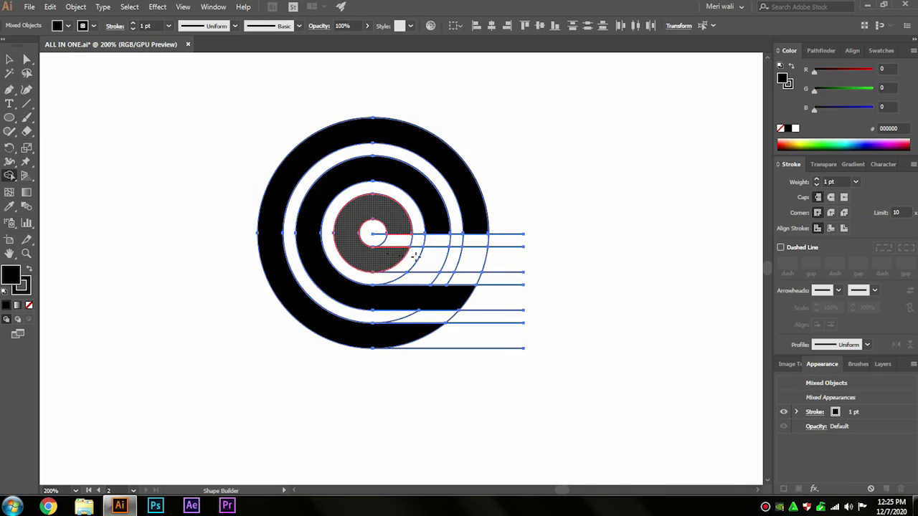
drag(437, 262, 317, 212)
ctrl+click(459, 158)
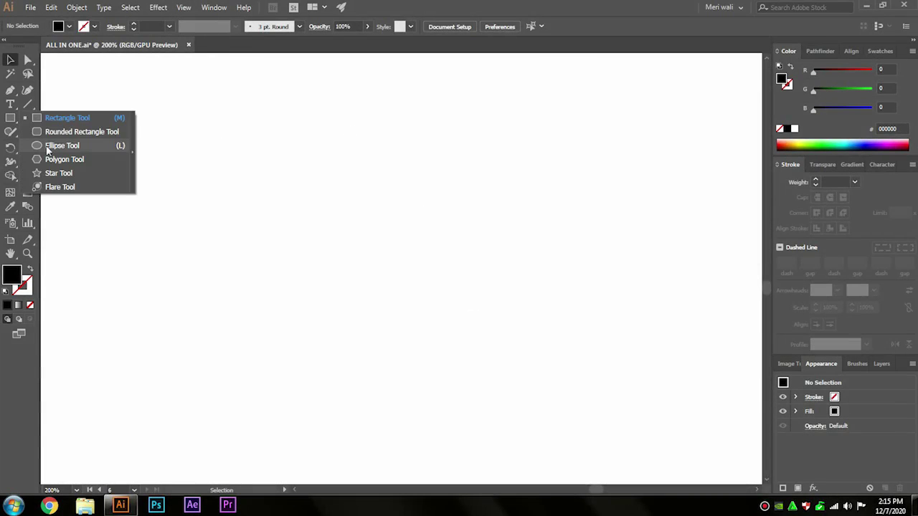
Draw a 200 × 200 px circle and swap it to an outline stroke
drag(10, 117, 57, 146)
click(302, 180)
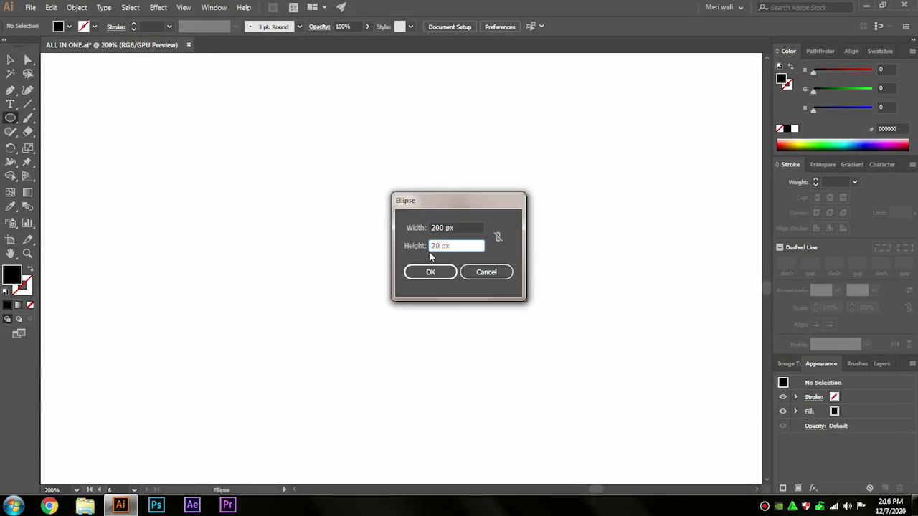
text(0)
click(430, 271)
click(31, 270)
key(v)
Copy the circle, shrink it to about 111 px and stretch it into a tall ellipse
drag(381, 188, 323, 168)
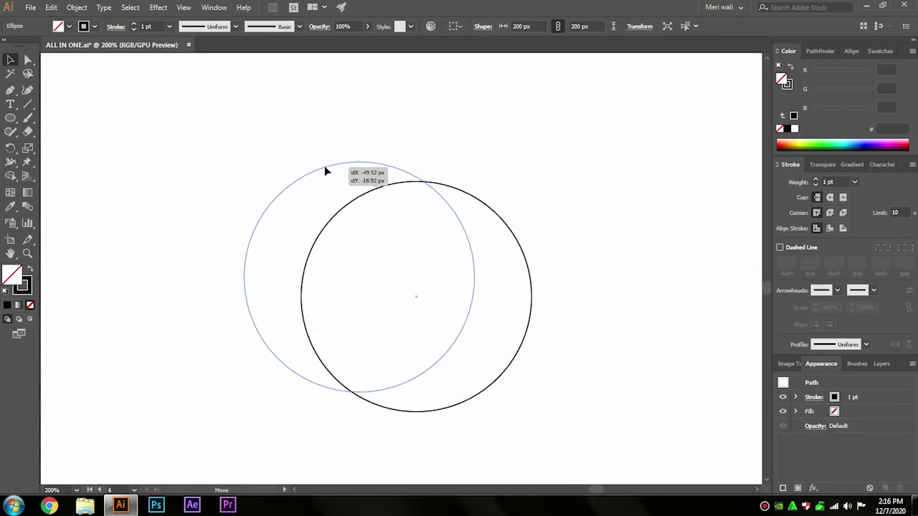
drag(436, 191, 363, 191)
key(ctrl+z)
key(ctrl+z)
drag(471, 271, 368, 271)
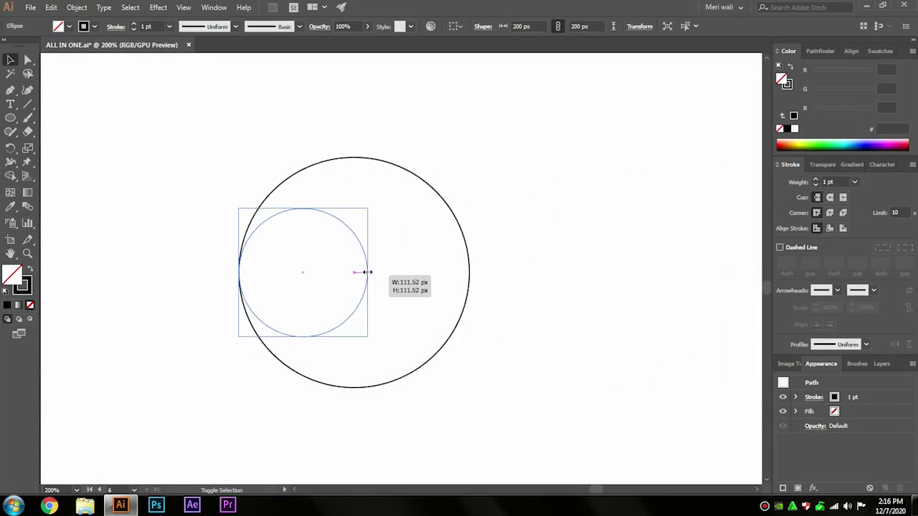
drag(304, 207, 304, 184)
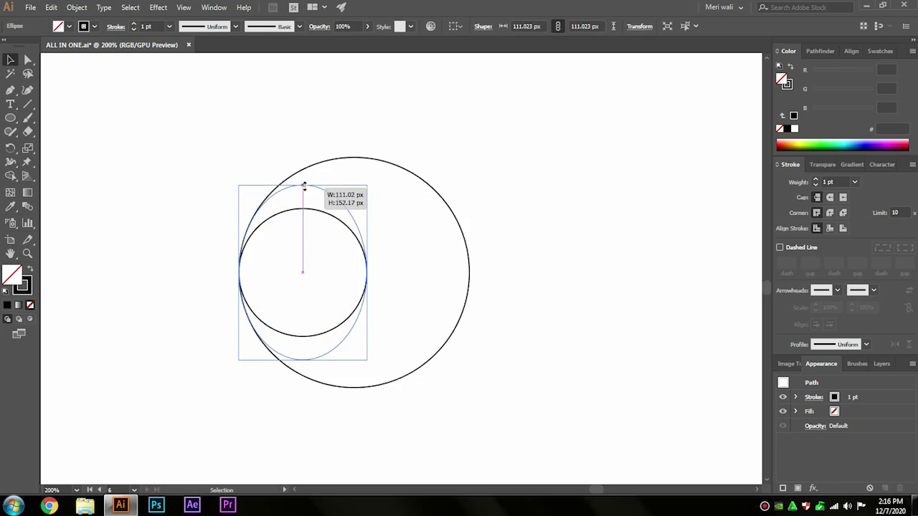
Offset the ellipse outward into a double oval and copy the pair to the right
click(76, 7)
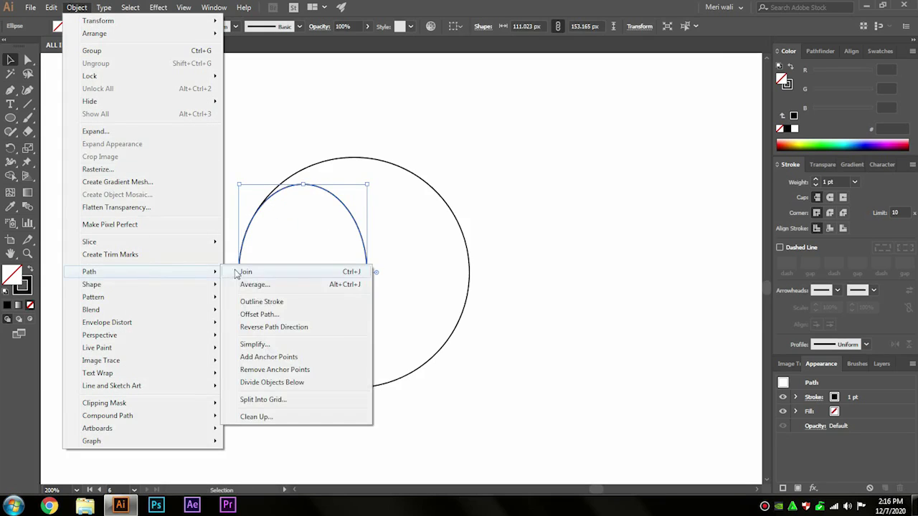
click(258, 314)
click(624, 290)
click(643, 290)
key(Return)
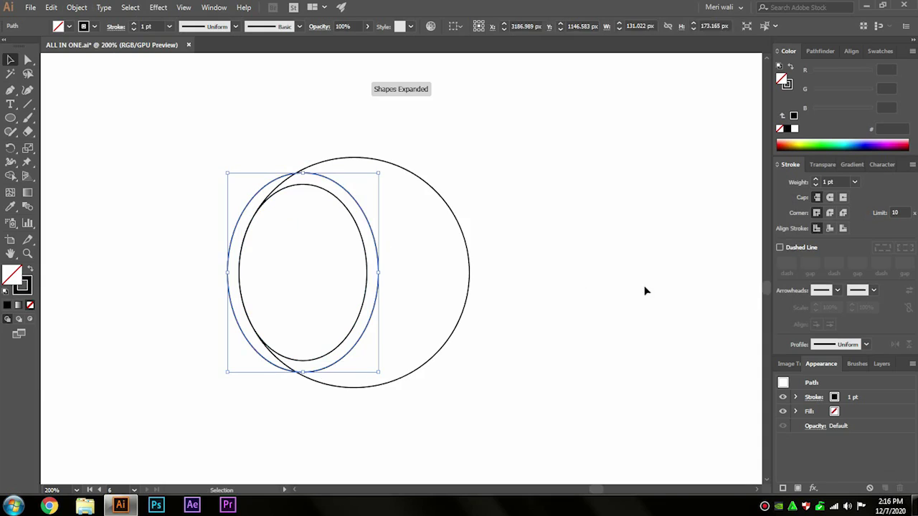
drag(380, 271, 485, 268)
Copy the horizontal line lower down and select the whole construction
click(92, 140)
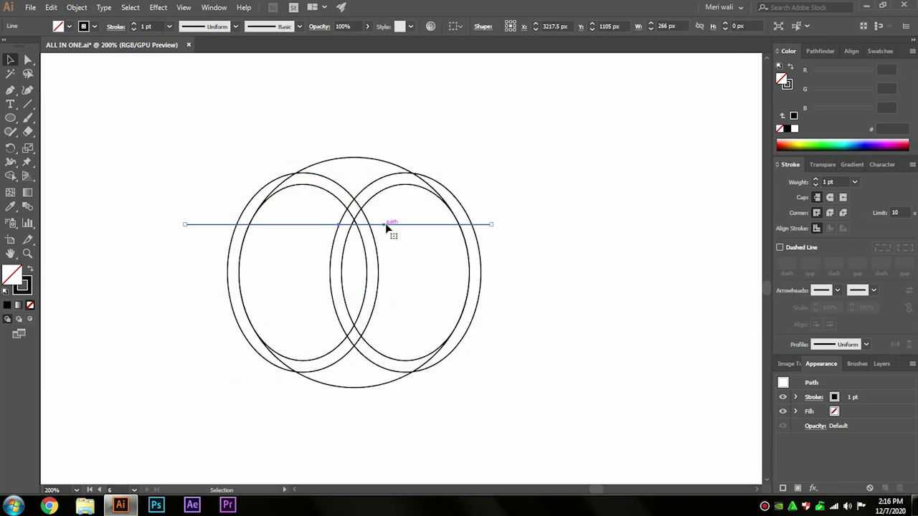
drag(402, 239, 403, 311)
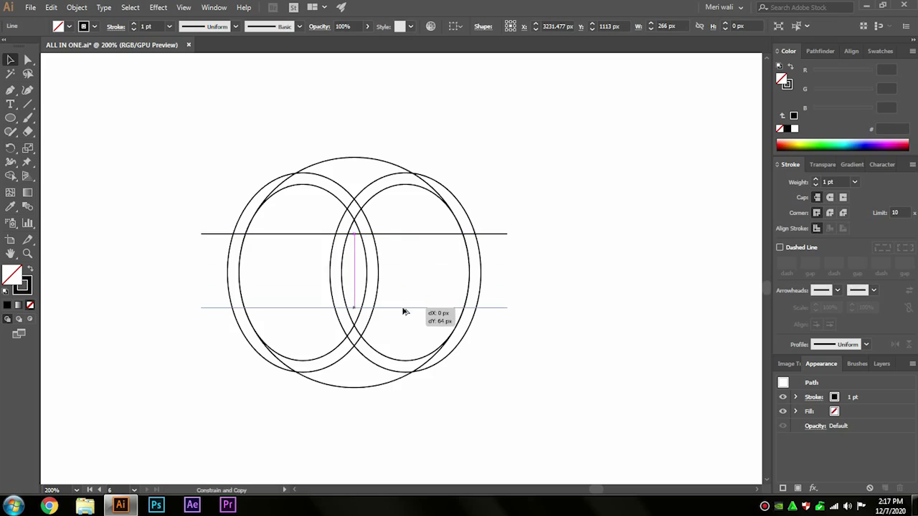
drag(524, 167, 189, 406)
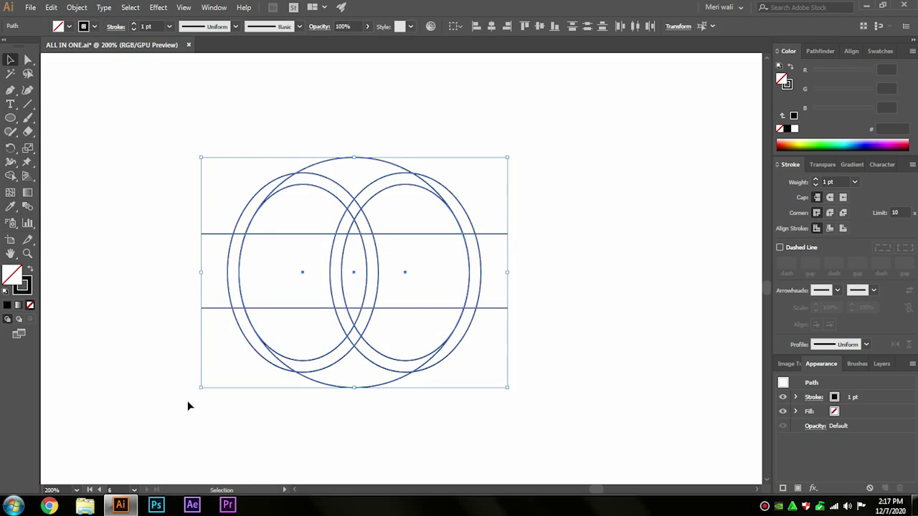
click(11, 176)
Shape Builder the crescent and top regions black, then delete the leftover construction shapes
mouse_move(338, 205)
mouse_down()
mouse_move(348, 229)
mouse_move(403, 225)
mouse_move(357, 380)
mouse_up()
click(28, 60)
drag(399, 333, 684, 333)
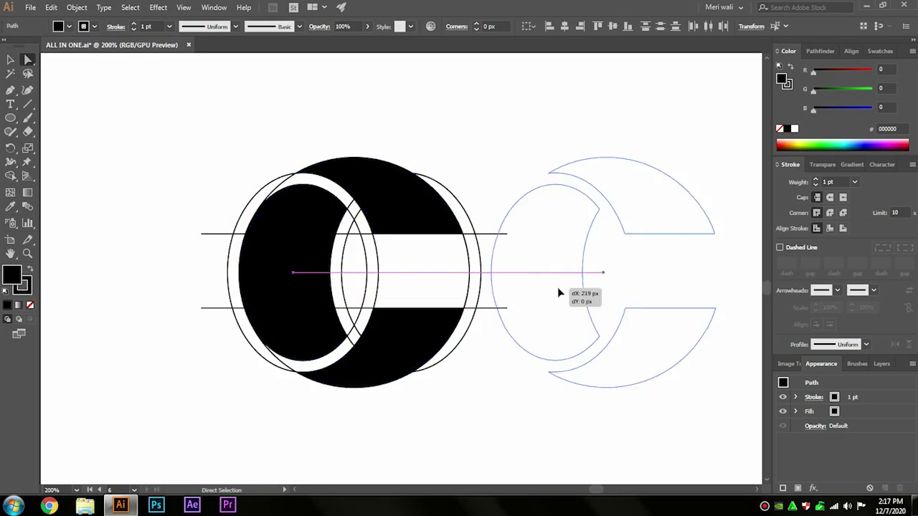
drag(508, 149, 191, 368)
key(Delete)
click(666, 211)
drag(667, 212, 369, 238)
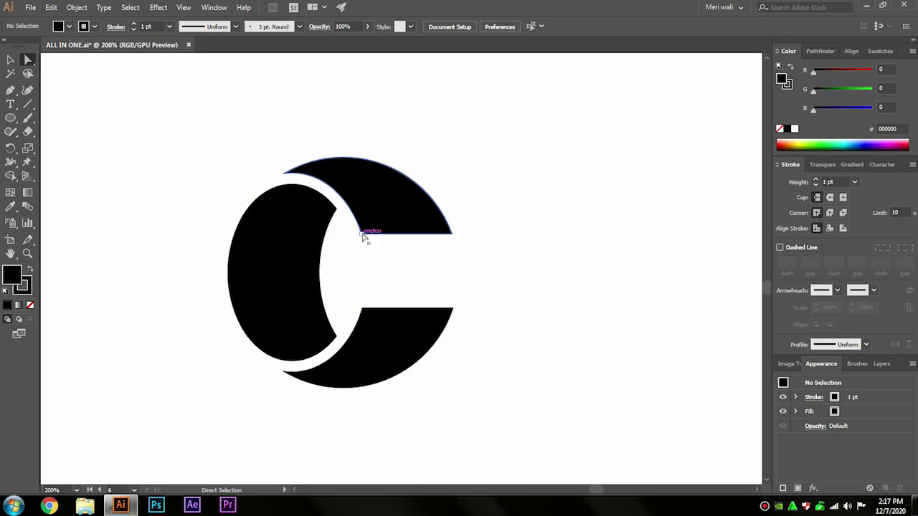
Round the C's tip corners and the crescent's inner corners with live-corner widgets
click(370, 308)
click(452, 233)
drag(442, 228, 409, 216)
click(335, 208)
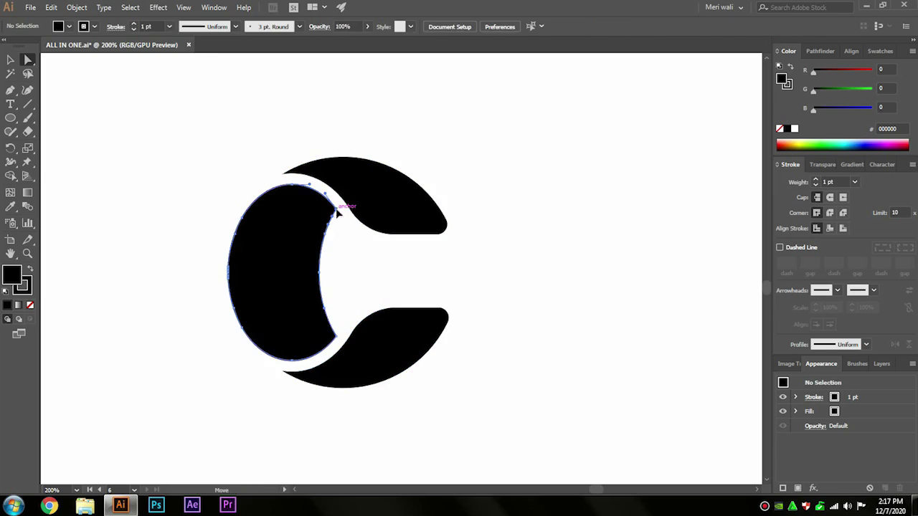
drag(320, 331, 318, 346)
click(352, 301)
click(278, 302)
Tint the crescent dark grey #1c1c1c and check all three C pieces together
double_click(11, 275)
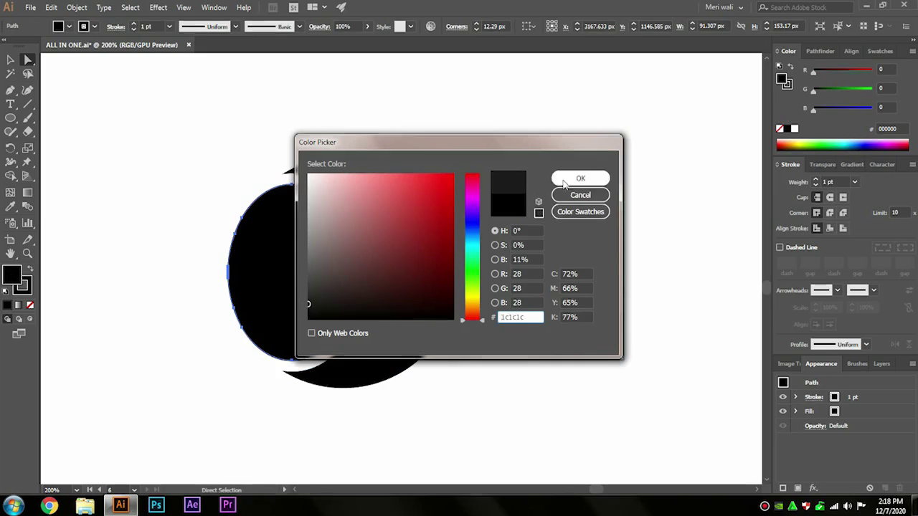
click(580, 177)
key(v)
key(ctrl+a)
click(560, 193)
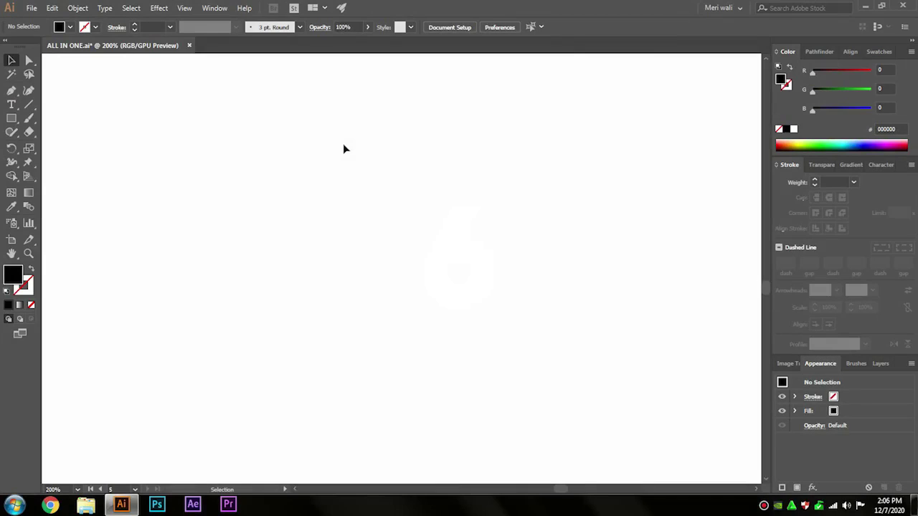
Create a rectangular grid with a black stroke and scale it to 219 px
click(29, 104)
click(386, 206)
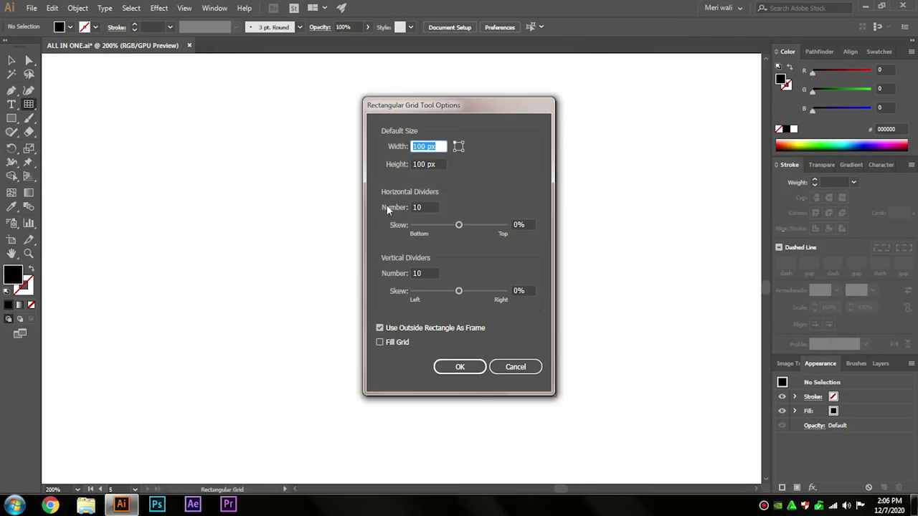
click(459, 366)
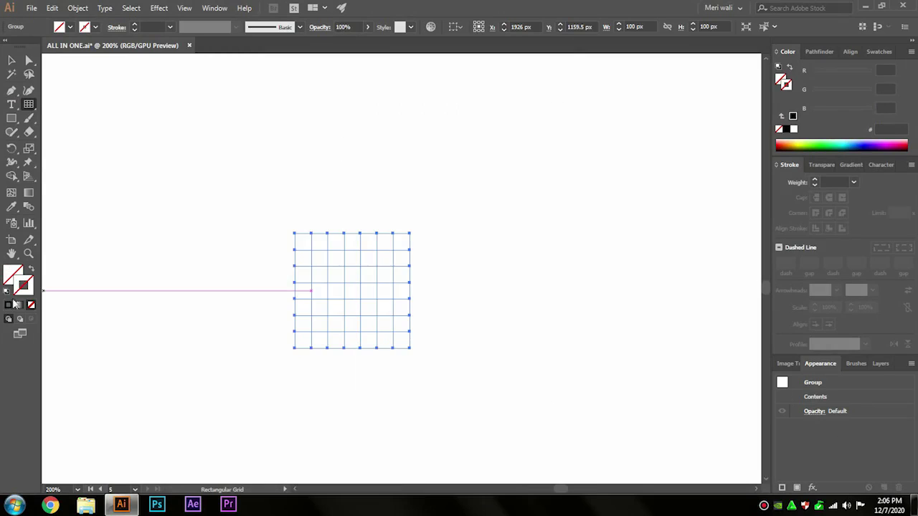
key(shift+x)
click(11, 60)
drag(410, 233, 548, 96)
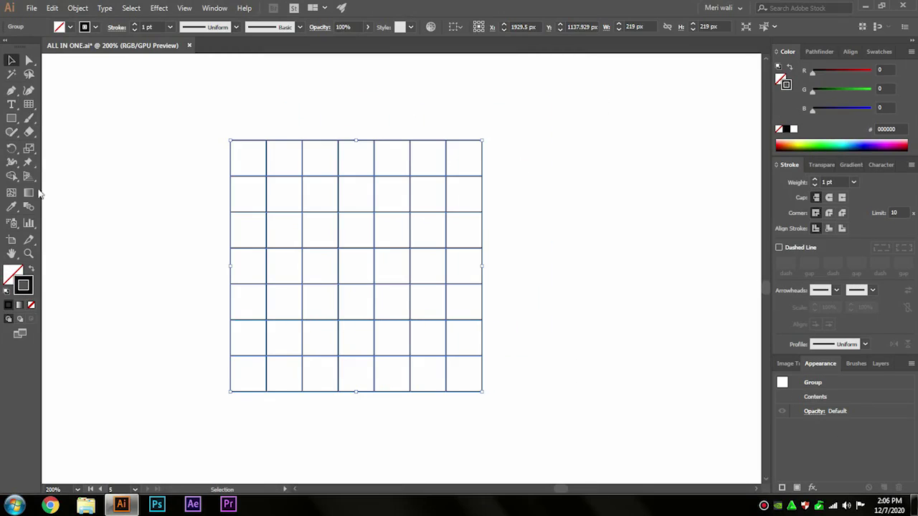
Merge cells into black blocks: two right corner squares, the fourth column and two left columns
drag(452, 155, 430, 194)
drag(430, 338, 431, 373)
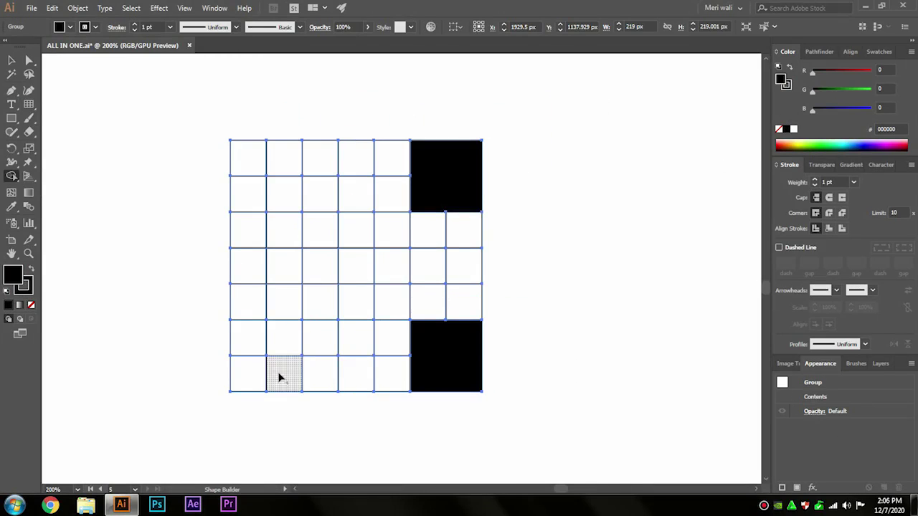
drag(356, 157, 355, 376)
drag(247, 158, 247, 373)
drag(282, 191, 284, 373)
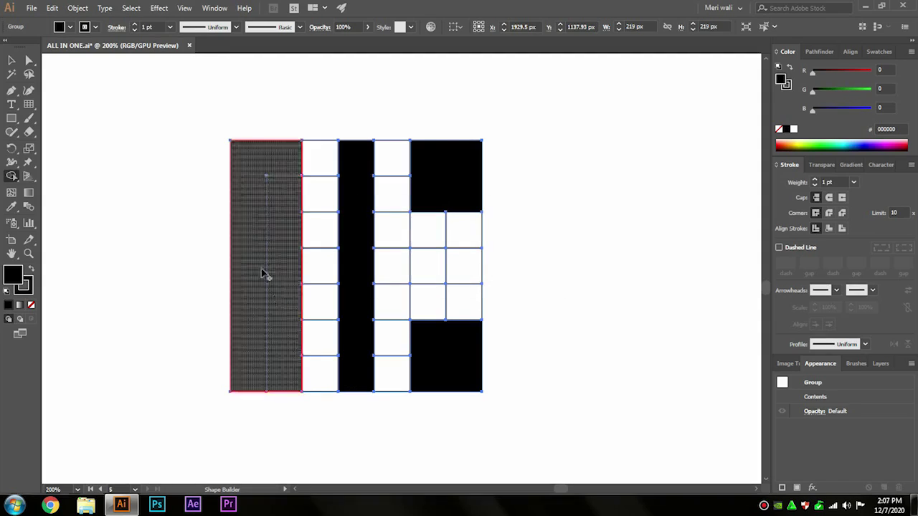
key(a)
scroll(405, 198, right, 3)
Move the black shapes off the grid and delete the leftover grid cells
click(131, 273)
drag(132, 273, 447, 273)
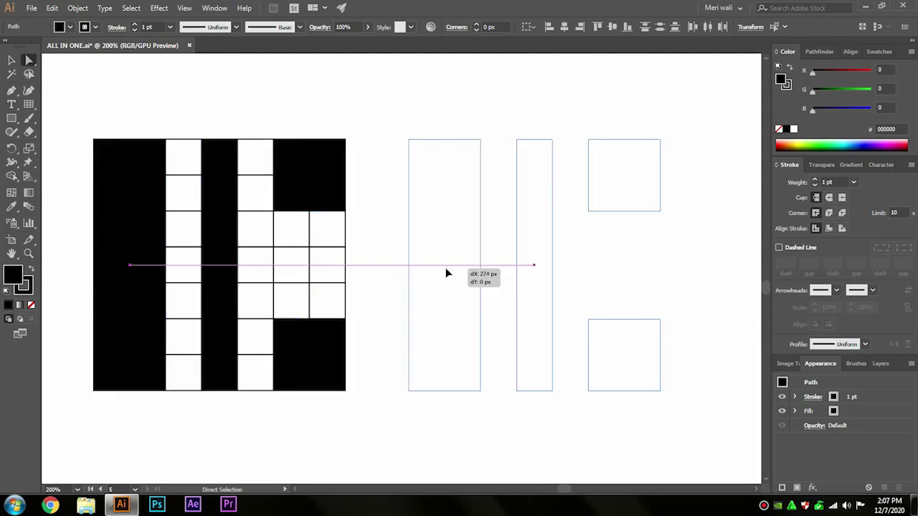
drag(373, 106, 127, 420)
key(Delete)
click(480, 355)
scroll(480, 355, right, 5)
Tighten the spacing by shifting the middle bar and both right blocks leftward
drag(299, 262, 287, 262)
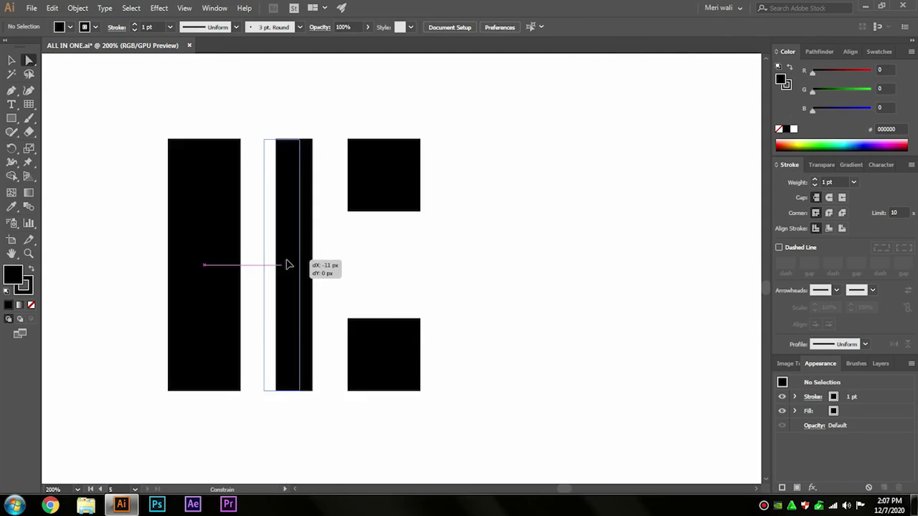
drag(454, 129, 337, 401)
drag(373, 367, 349, 366)
click(420, 297)
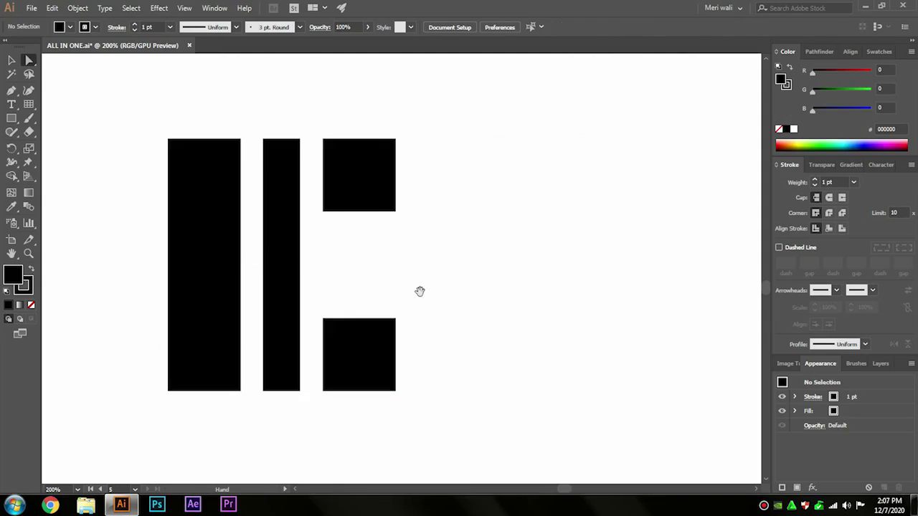
scroll(434, 146, left, 1)
Round the right blocks' outer corners and fully round the left bar's left corners
click(435, 140)
shift+click(436, 388)
drag(426, 380, 269, 284)
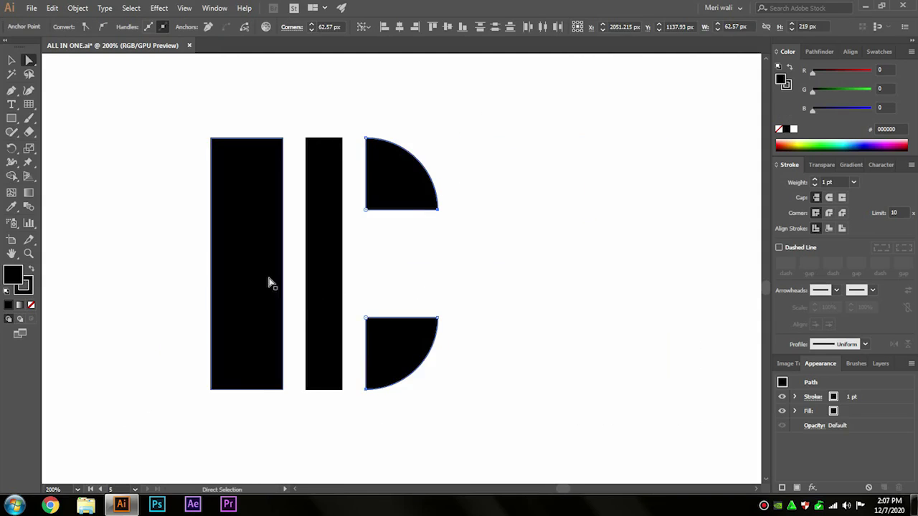
click(211, 139)
shift+click(211, 389)
drag(222, 148, 280, 215)
click(480, 231)
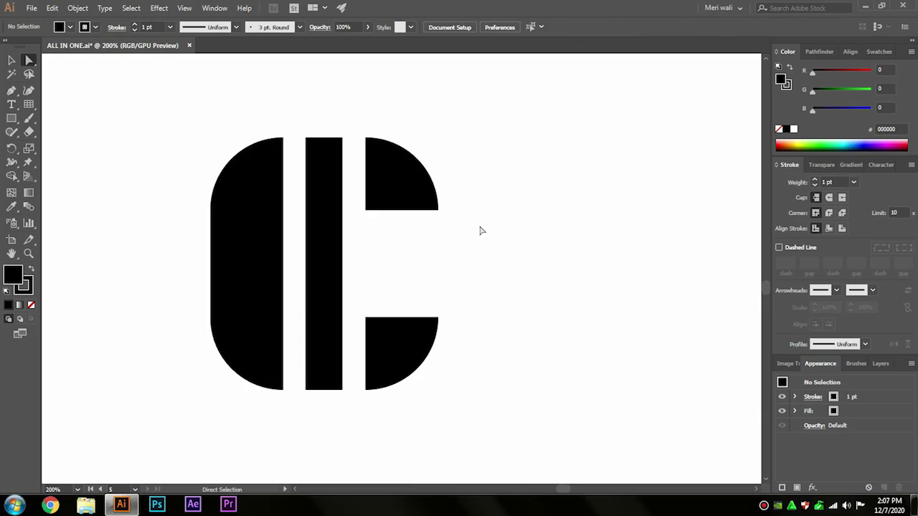